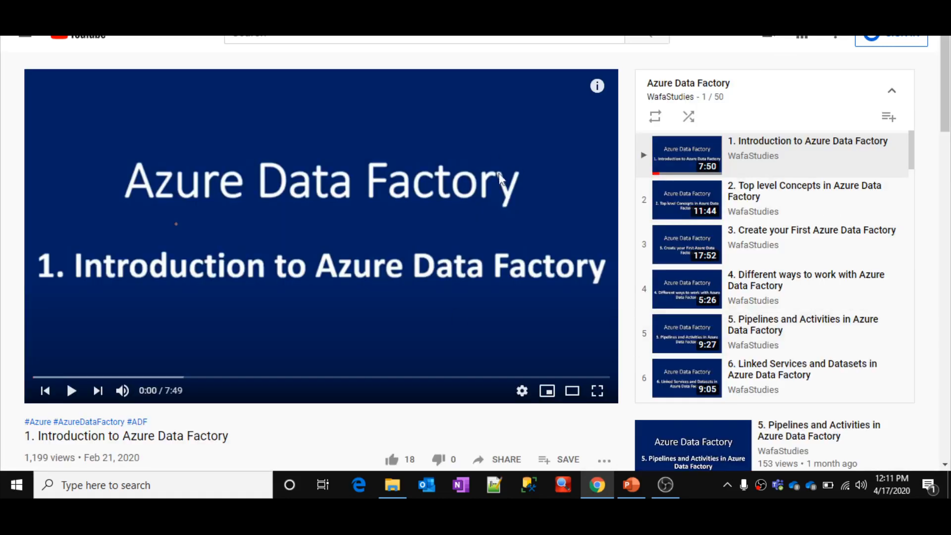
mouse_move(913, 149)
left_mouse_down()
mouse_move(928, 386)
mouse_move(915, 400)
left_mouse_up()
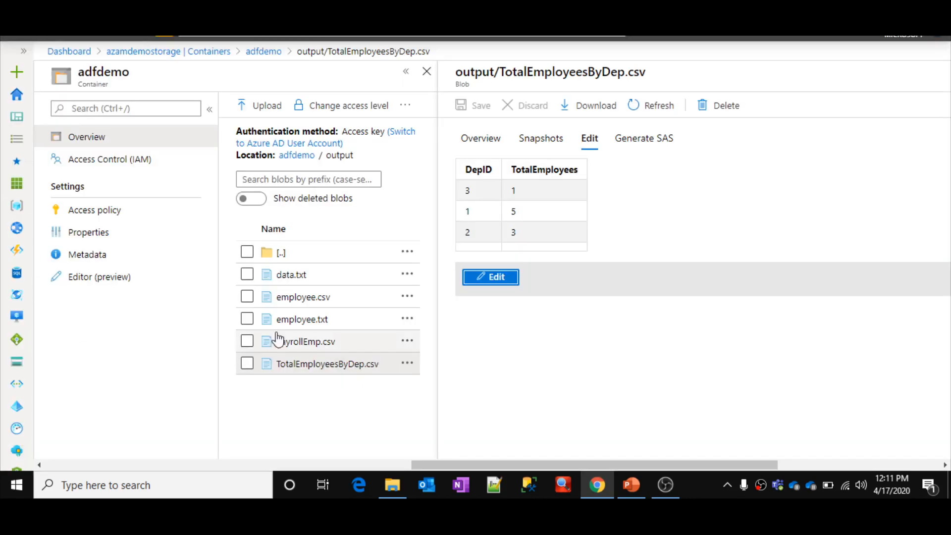
Step: Open employee.csv from the adfdemo container's input folder and view its contents
left_click(280, 256)
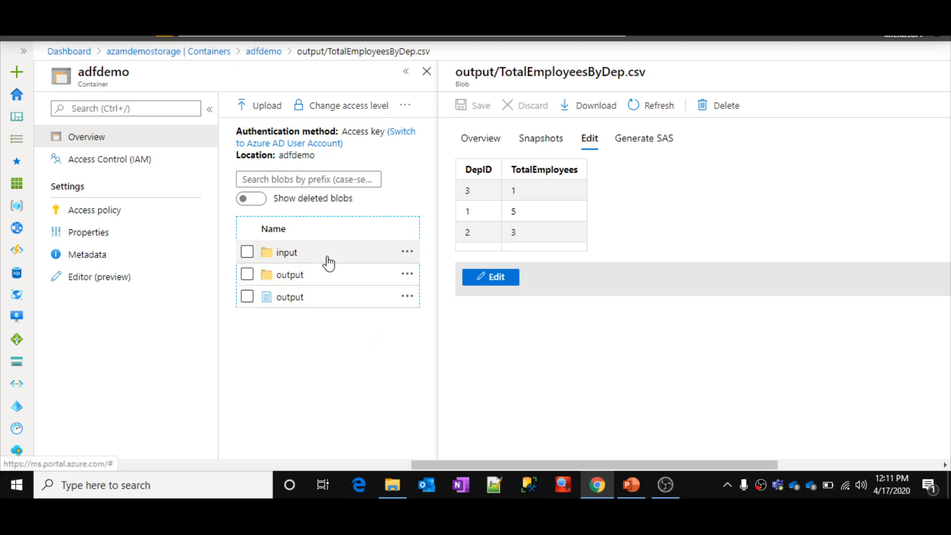
left_click(308, 252)
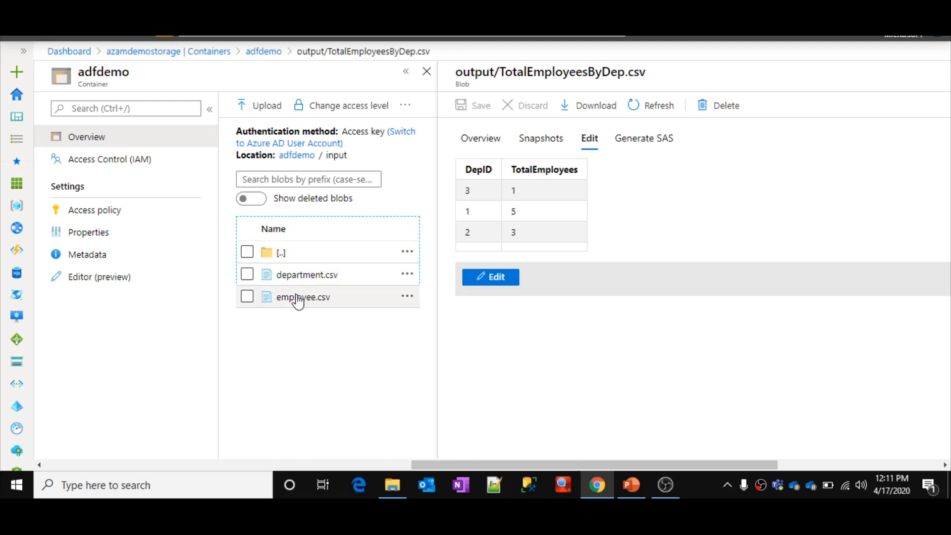
left_click(298, 299)
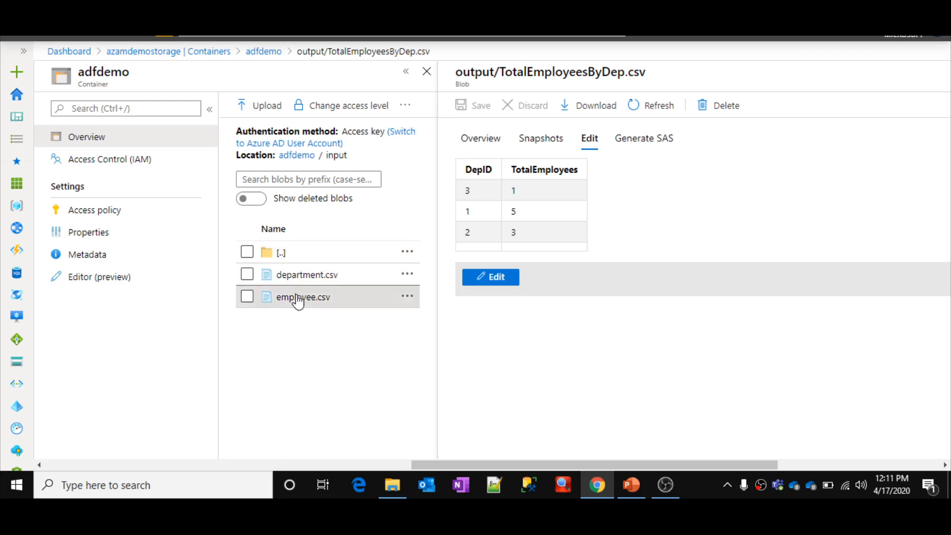
left_click(595, 144)
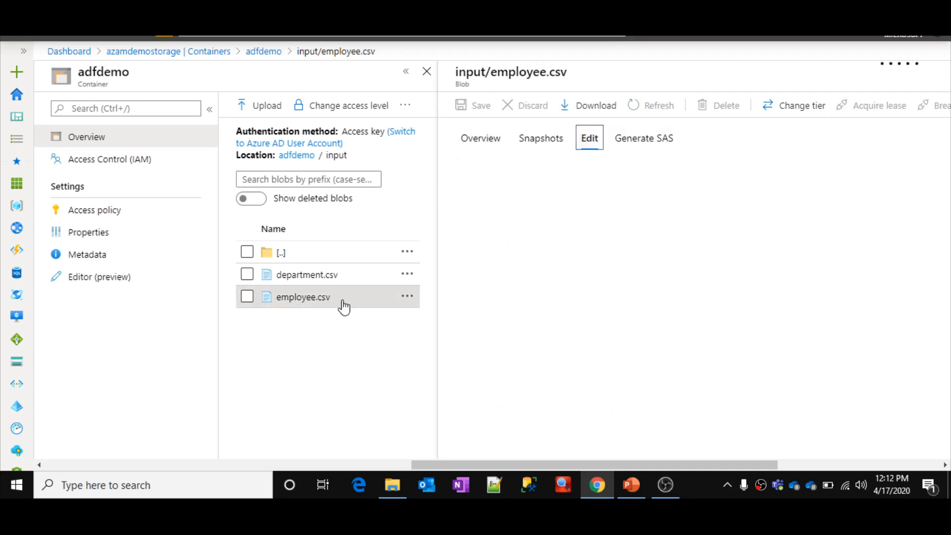
Step: Switch to Azure Data Factory, open the TotalEmpbyDepDataFlow data flow and refresh the data preview of its TotalEmpByDep sink
left_click(593, 386)
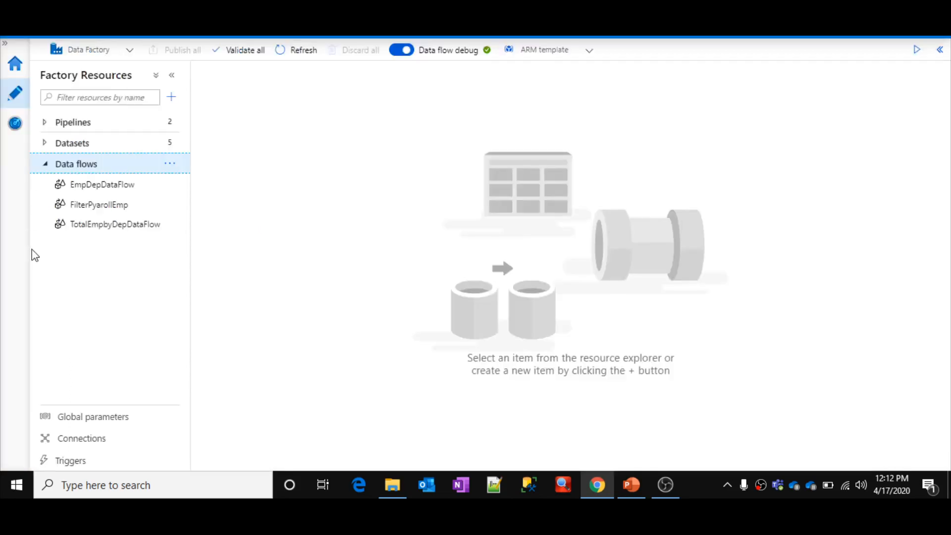
left_click(75, 226)
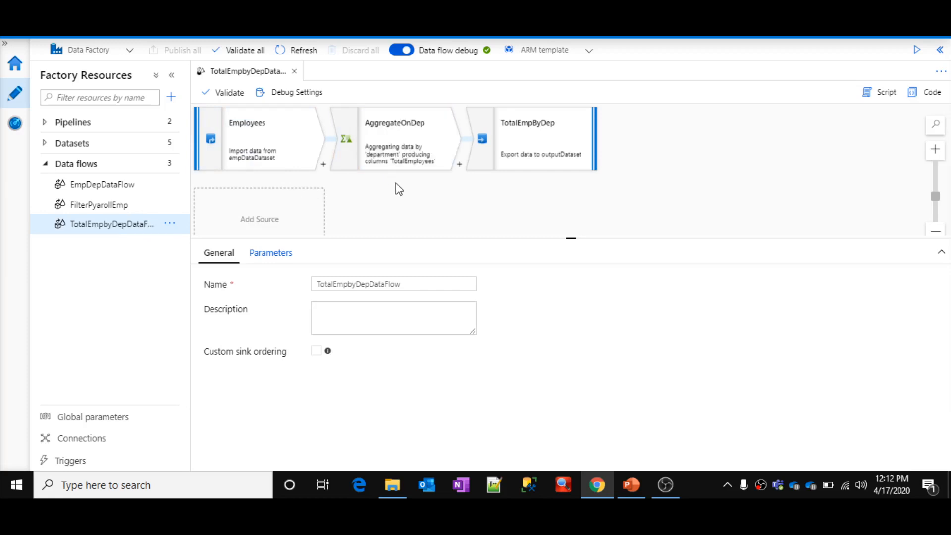
left_click(523, 128)
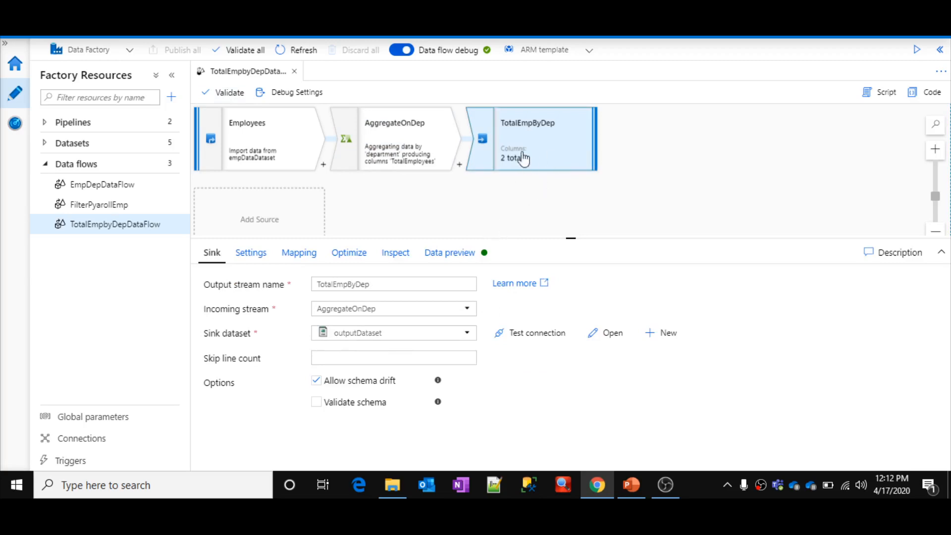
left_click(464, 257)
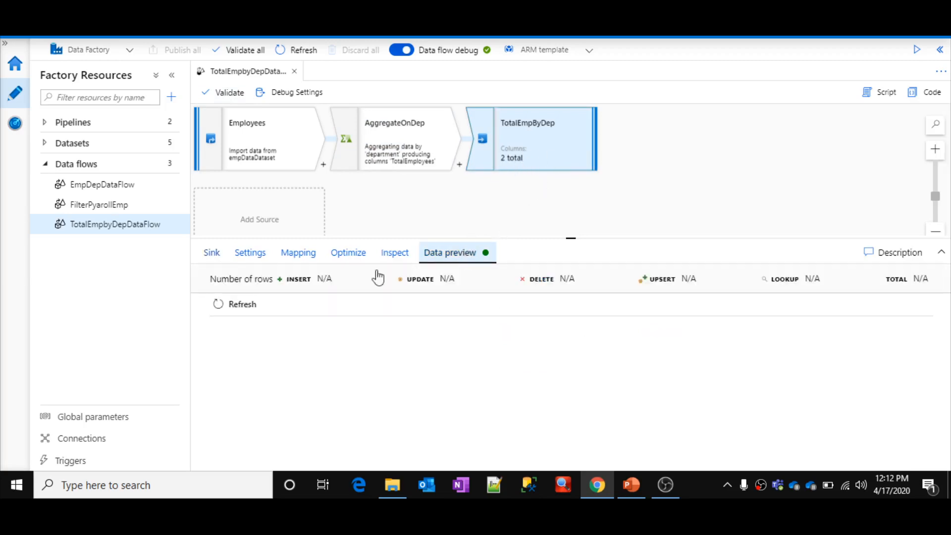
left_click(226, 307)
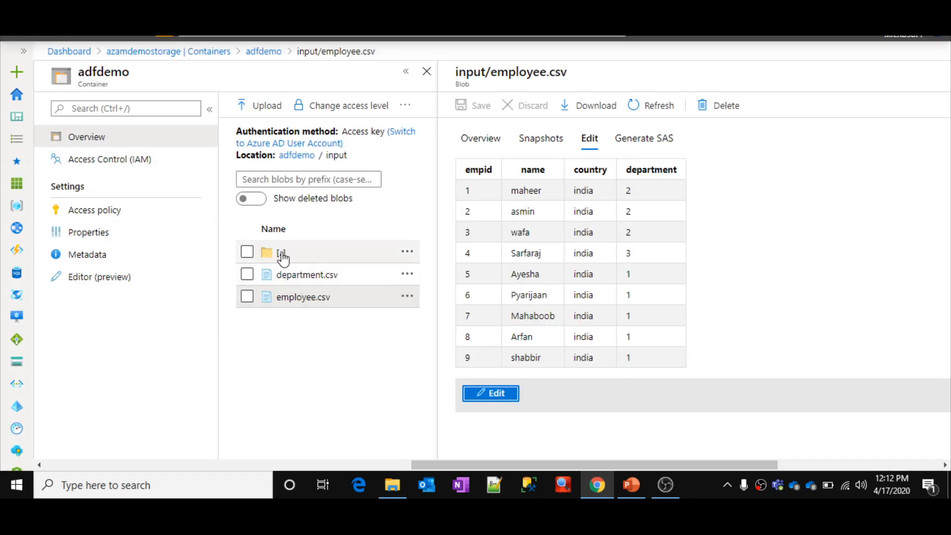
Step: In the storage container, open TotalEmployeesByDep.csv from the output folder and examine its contents
left_click(280, 253)
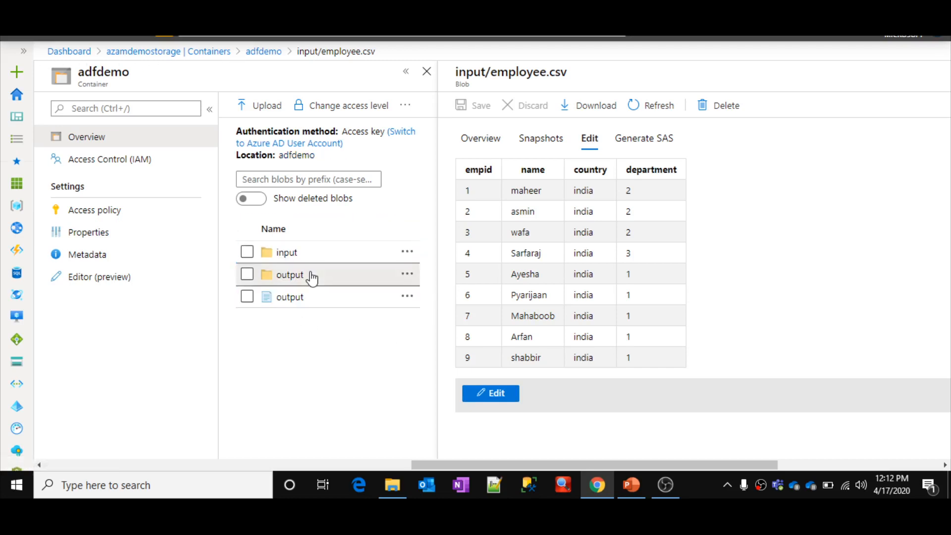
left_click(312, 276)
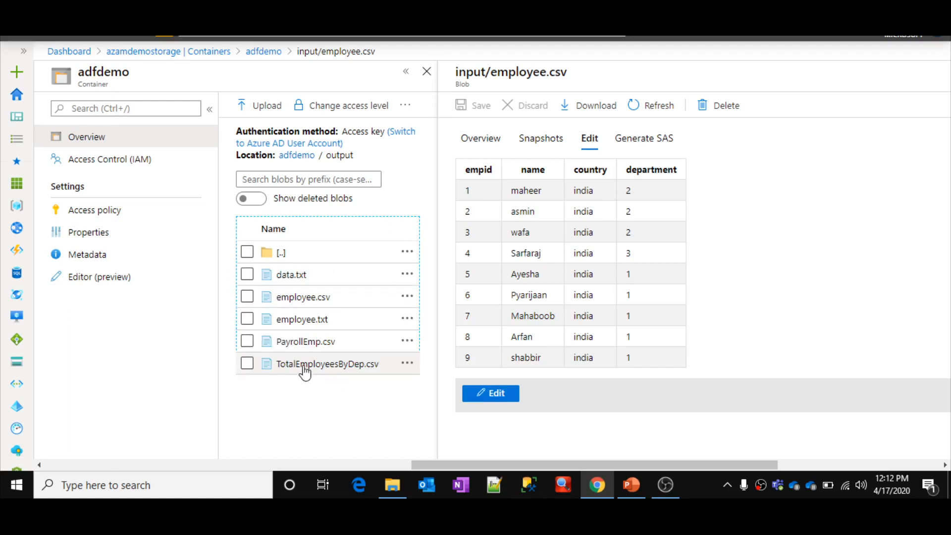
left_click(296, 369)
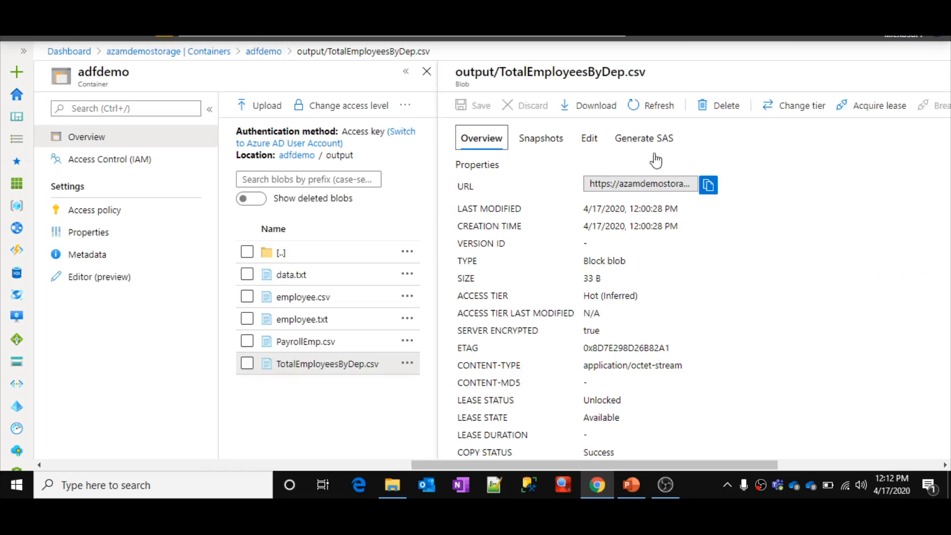
left_click(595, 148)
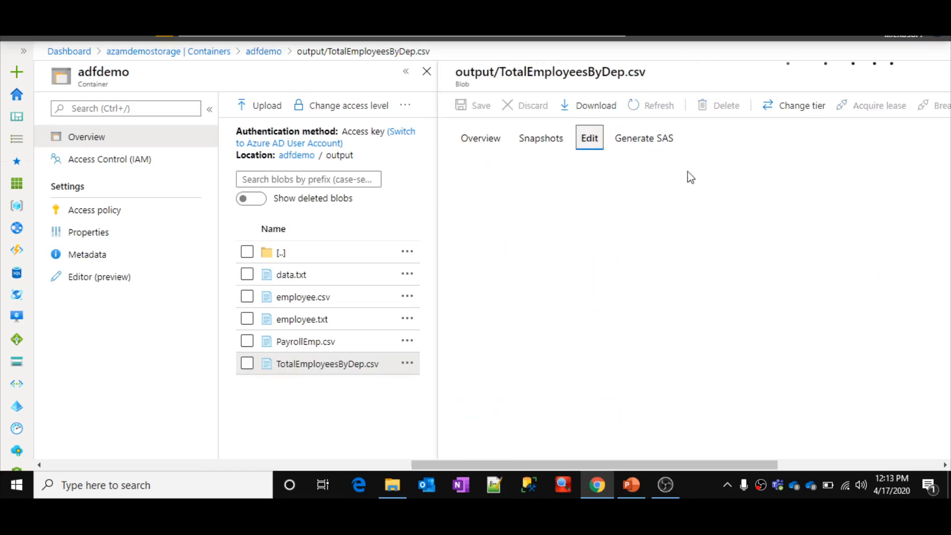
left_click(579, 385)
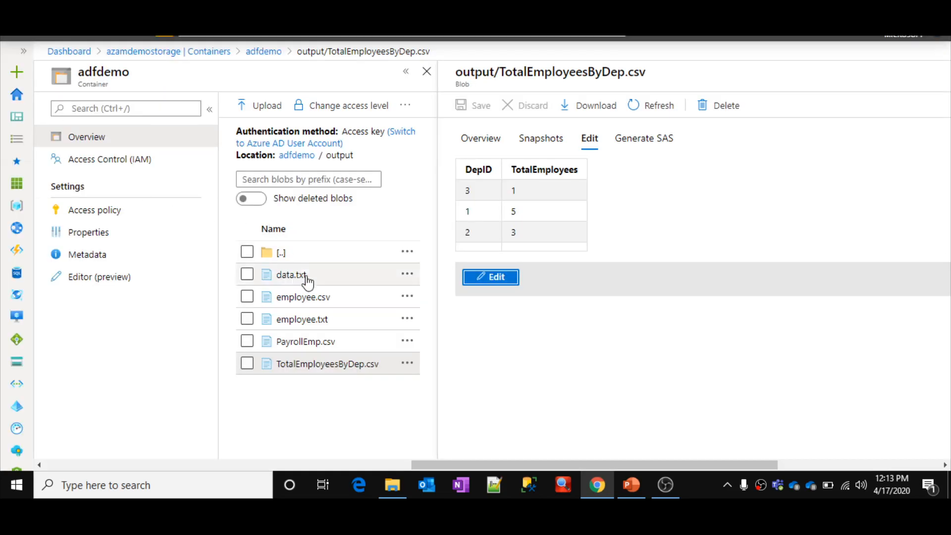
Step: Go back to the input folder, open department.csv and view its contents
left_click(293, 260)
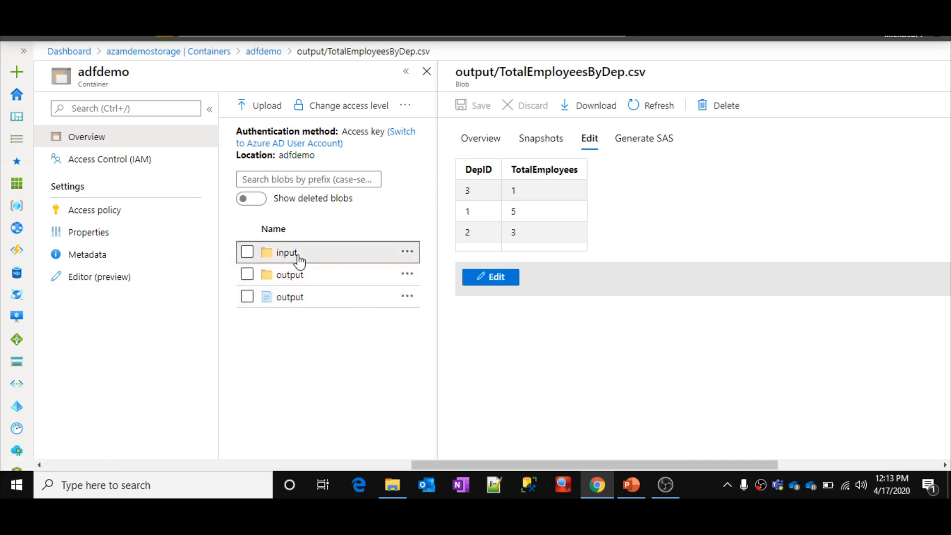
left_click(299, 260)
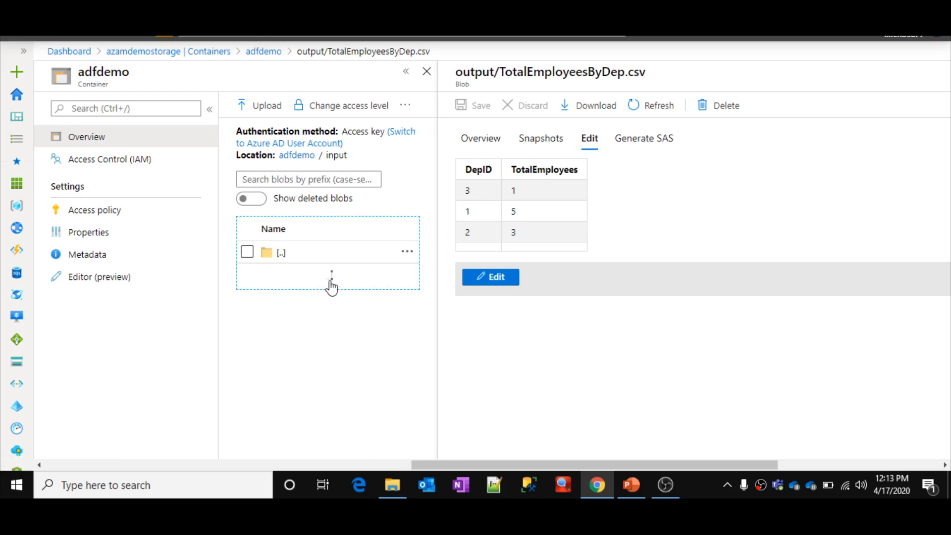
left_click(313, 280)
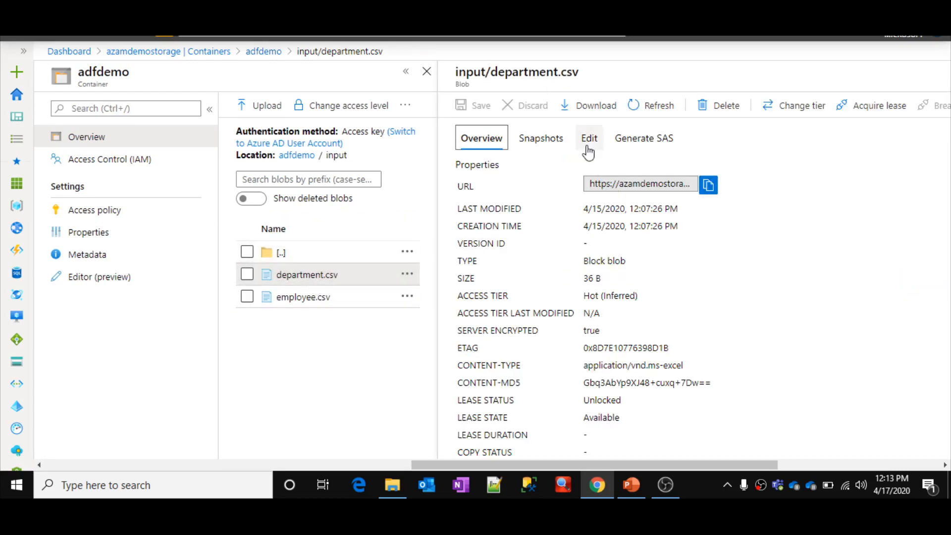
left_click(589, 143)
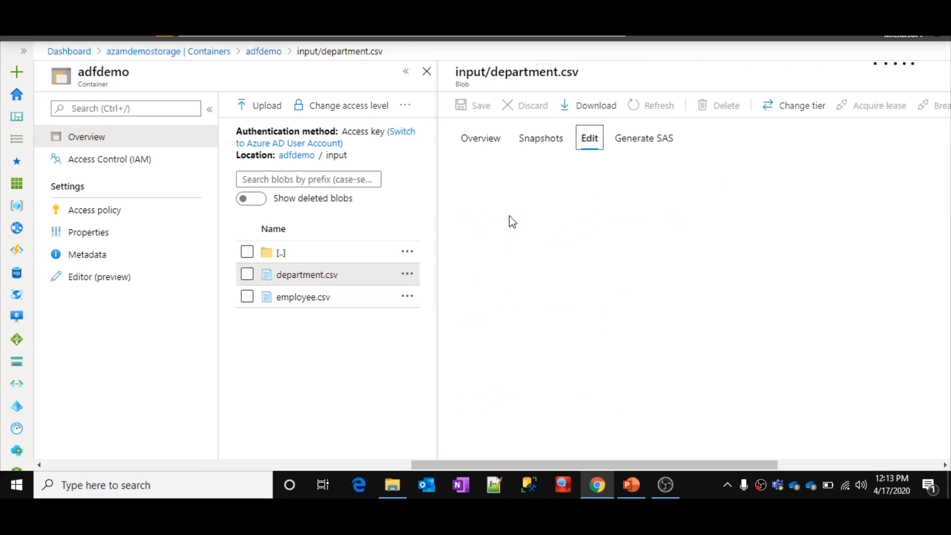
left_click(592, 386)
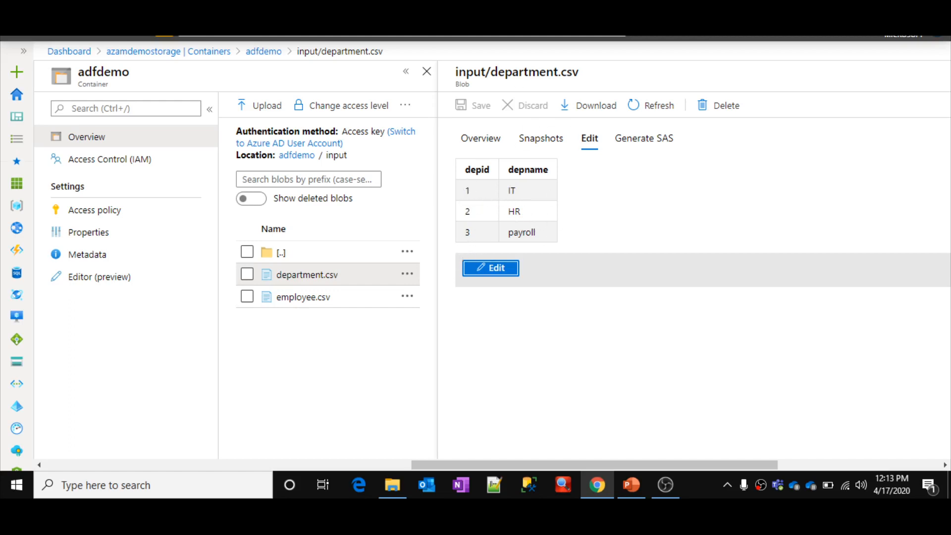
Step: Switch to Azure Data Factory and delete the TotalEmpByDep sink from the TotalEmpbyDepDataFlow data flow
key("ctrl+Tab")
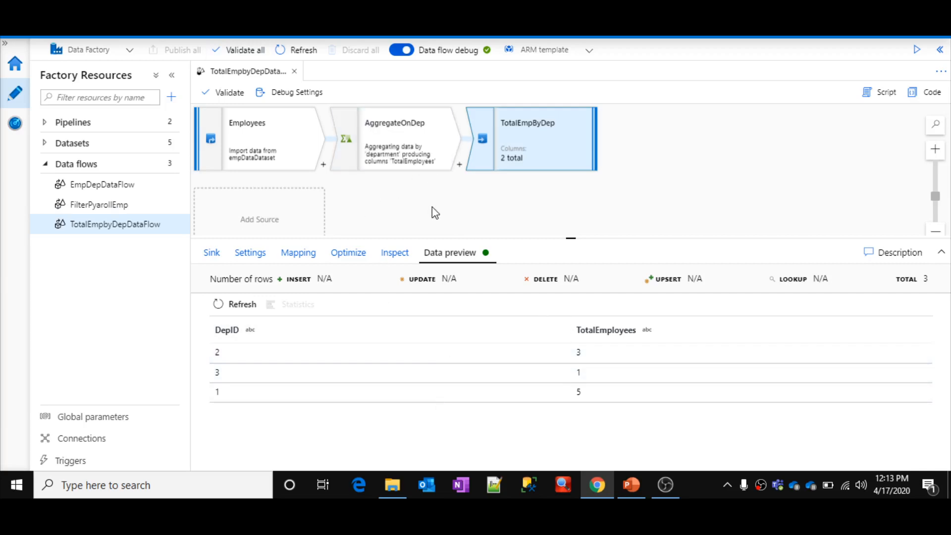
left_click_drag(571, 237, 570, 354)
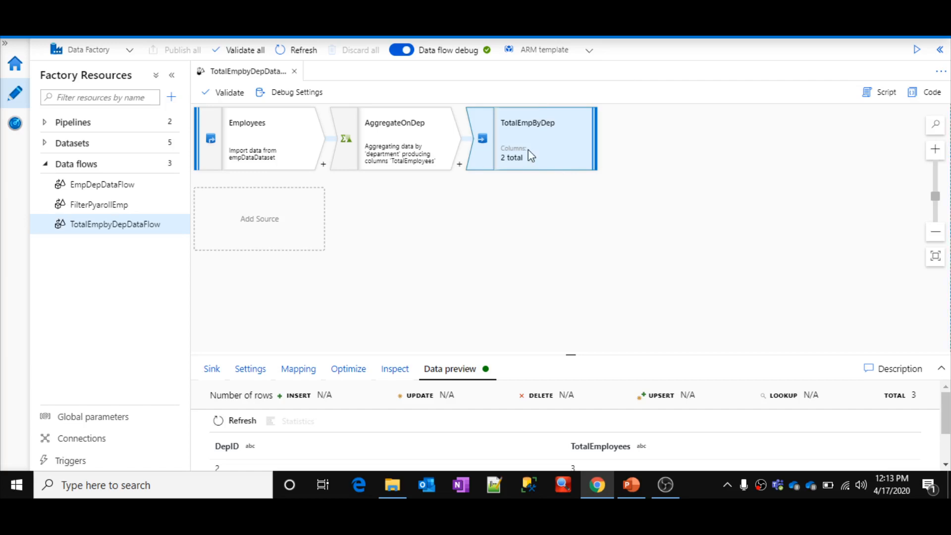
key("Delete")
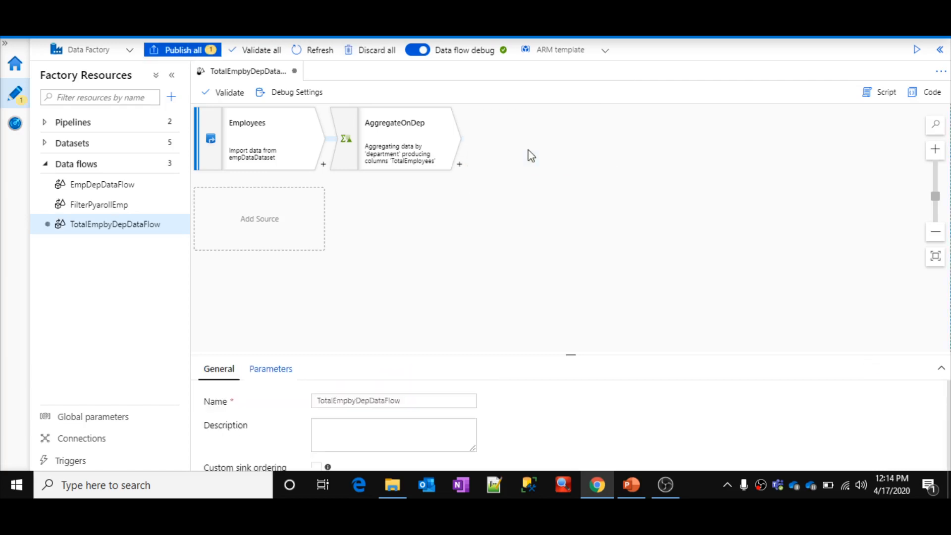
Step: Add a Join transformation after AggregateOnDep and name its output stream JoinOnDep
left_click(460, 165)
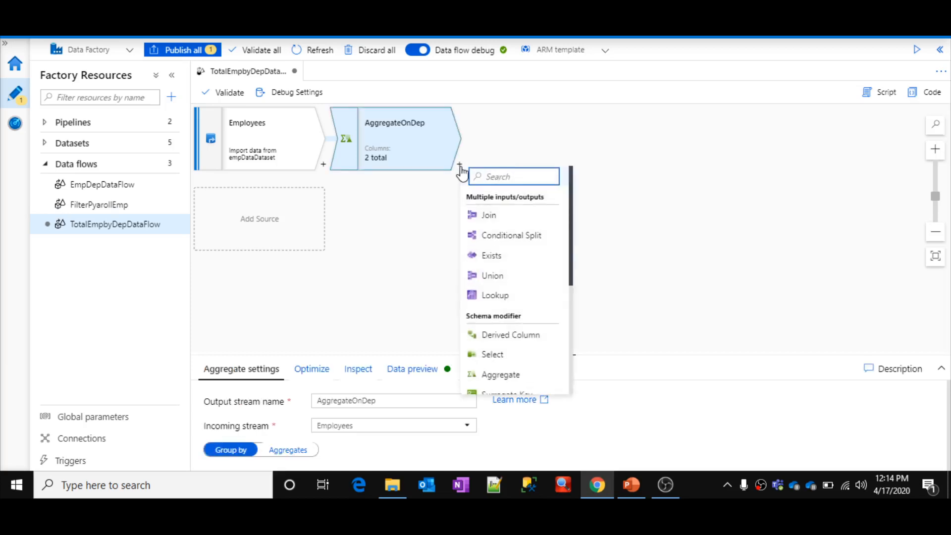
left_click(490, 218)
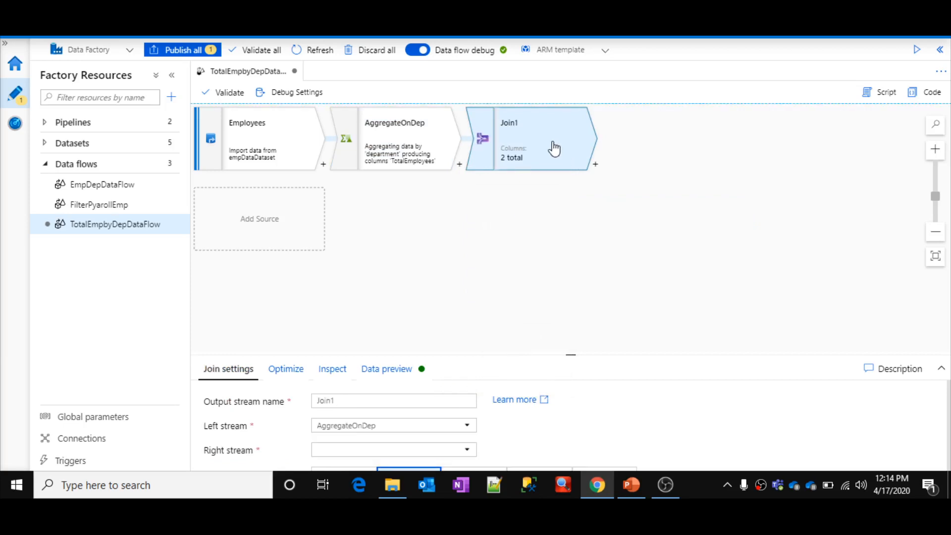
left_click(367, 402)
key("BackSpace")
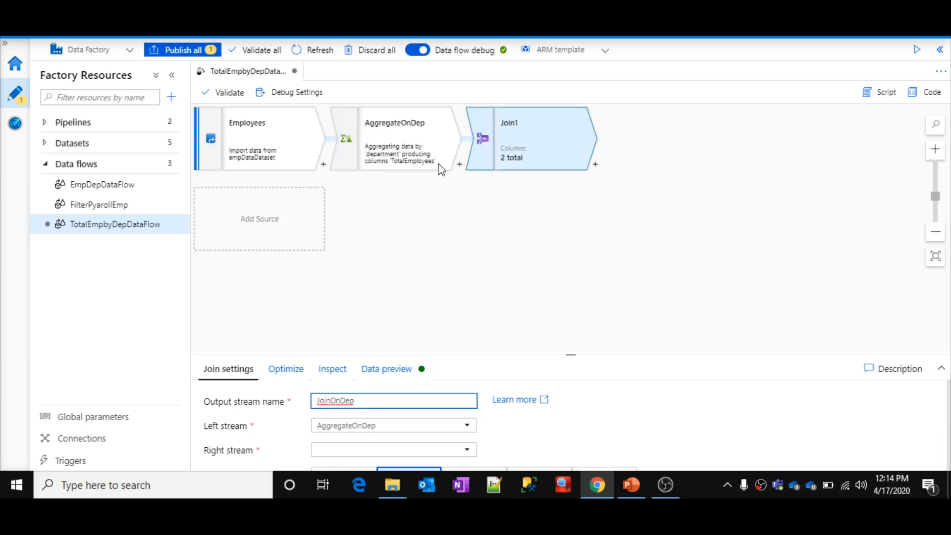
left_click_drag(574, 354, 574, 217)
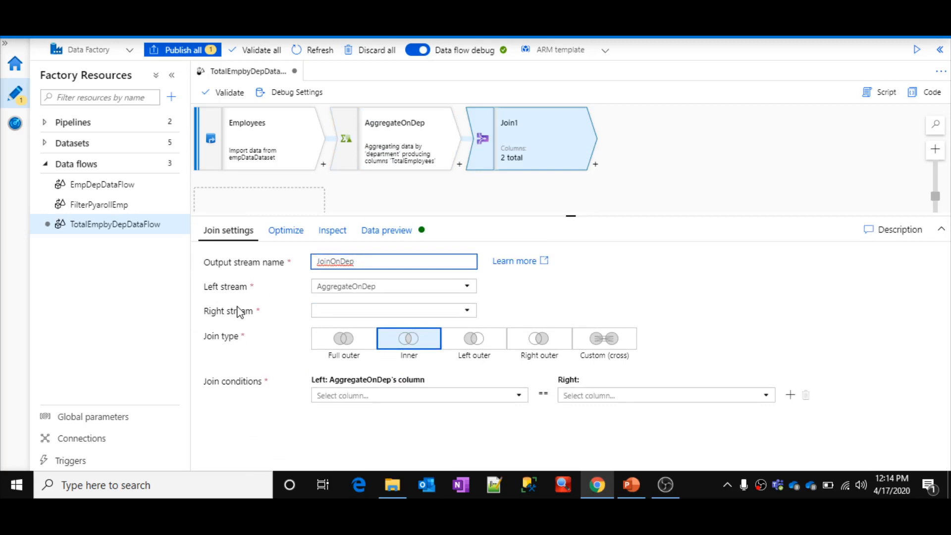
Step: Fetch the data preview of the AggregateOnDep transformation to examine its output columns
left_click(404, 141)
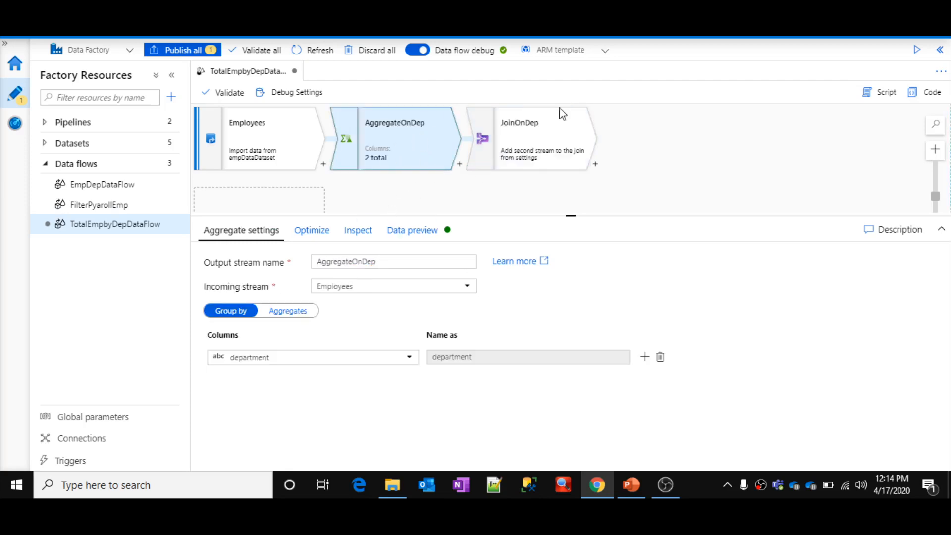
left_click(429, 235)
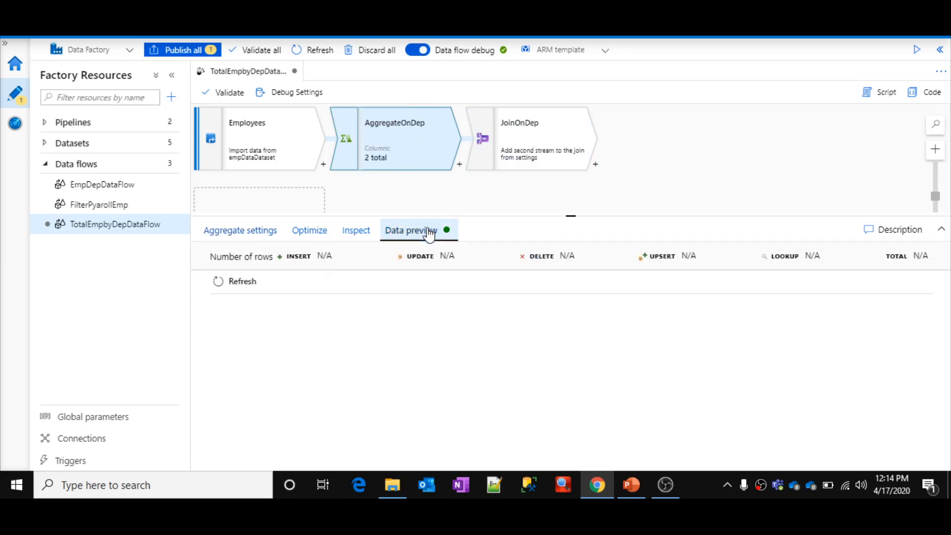
left_click(228, 285)
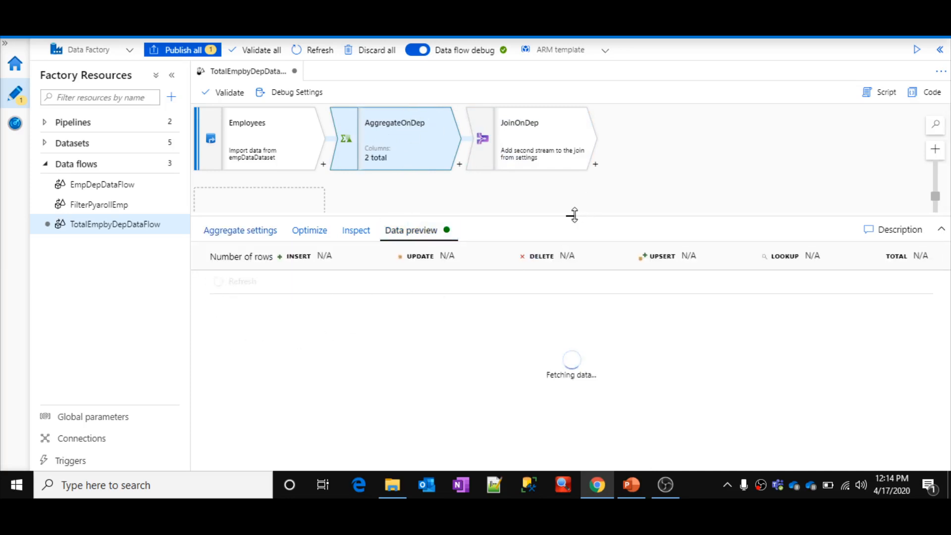
left_click_drag(573, 215, 571, 261)
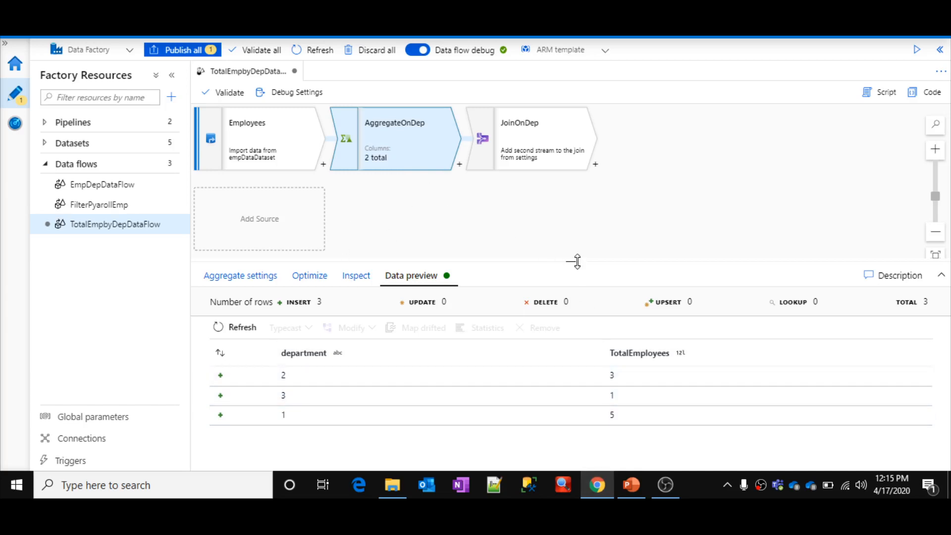
Step: Add a second source to the data flow, name its output stream Departments and assign depDataDataset as its source dataset
left_click_drag(575, 261, 571, 305)
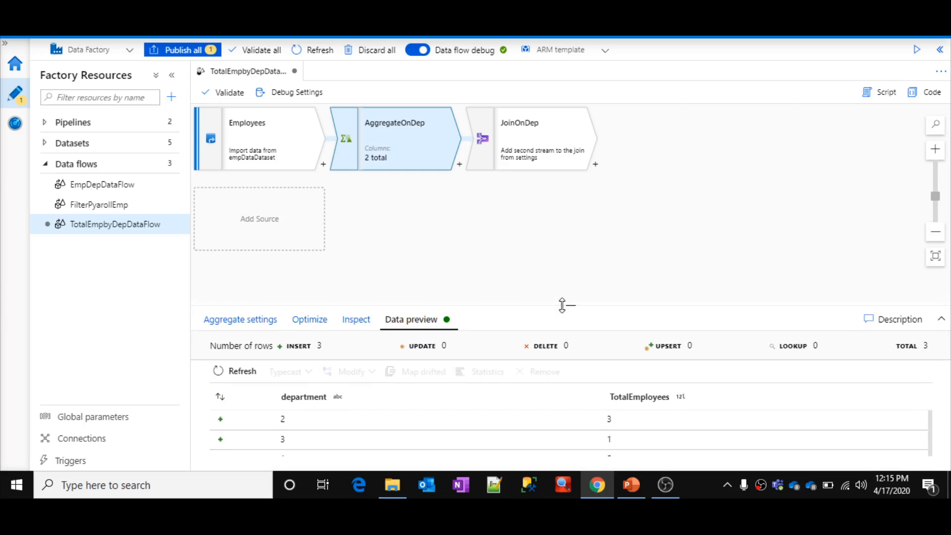
left_click(281, 222)
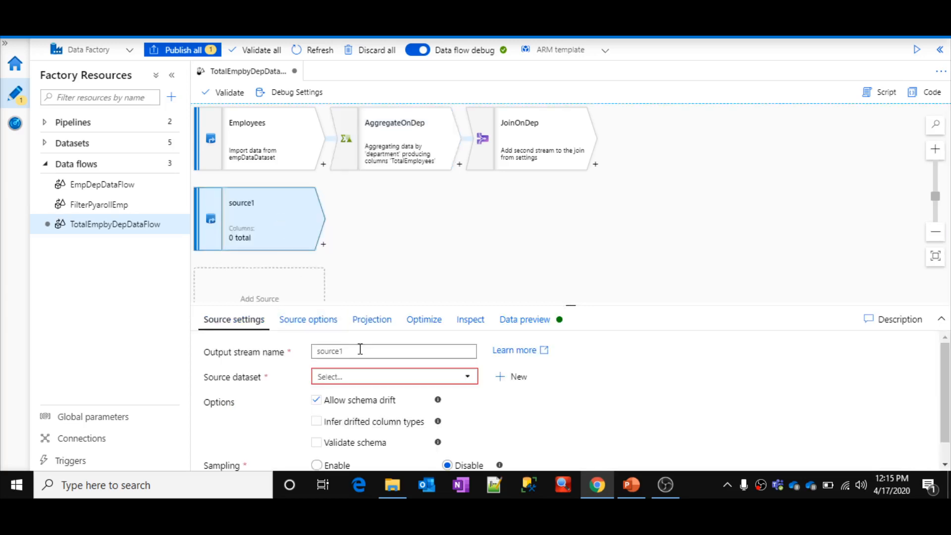
double_click(362, 352)
type("Departments")
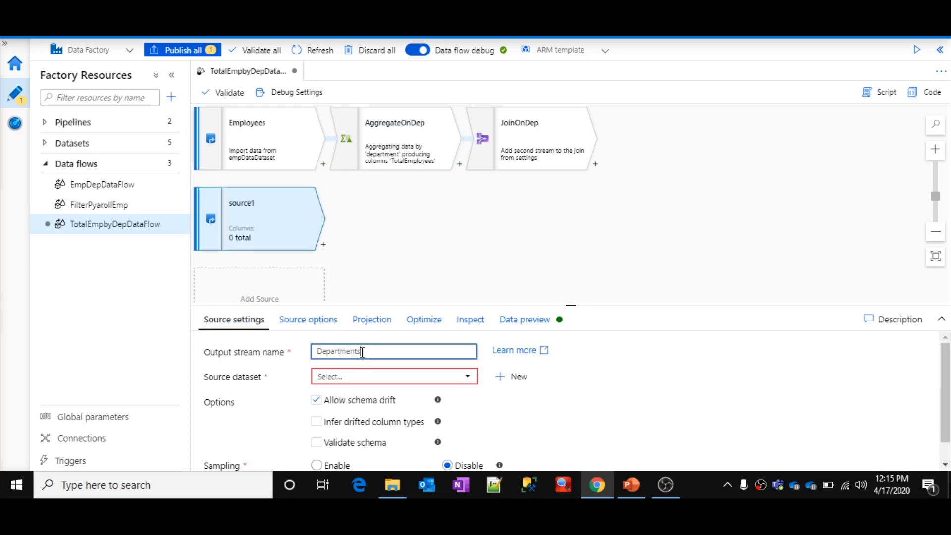
left_click(437, 380)
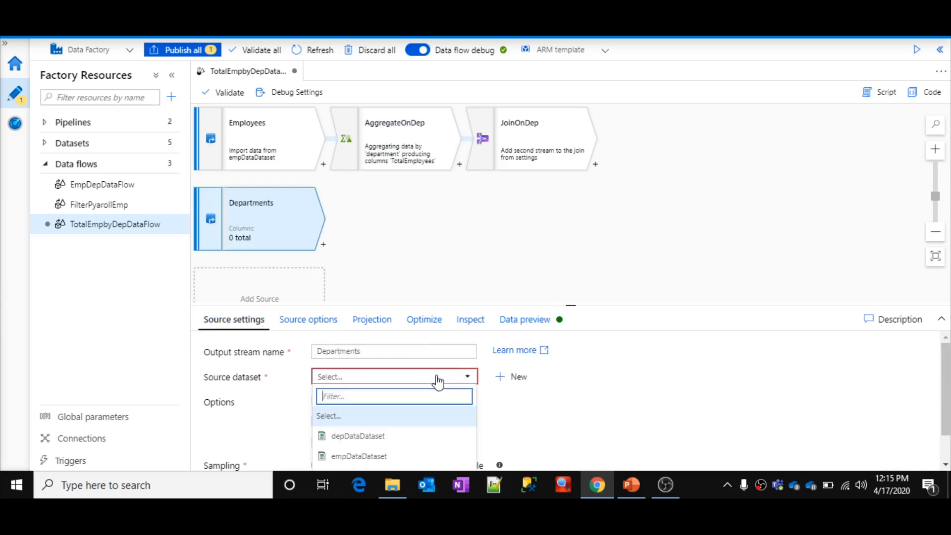
left_click(396, 438)
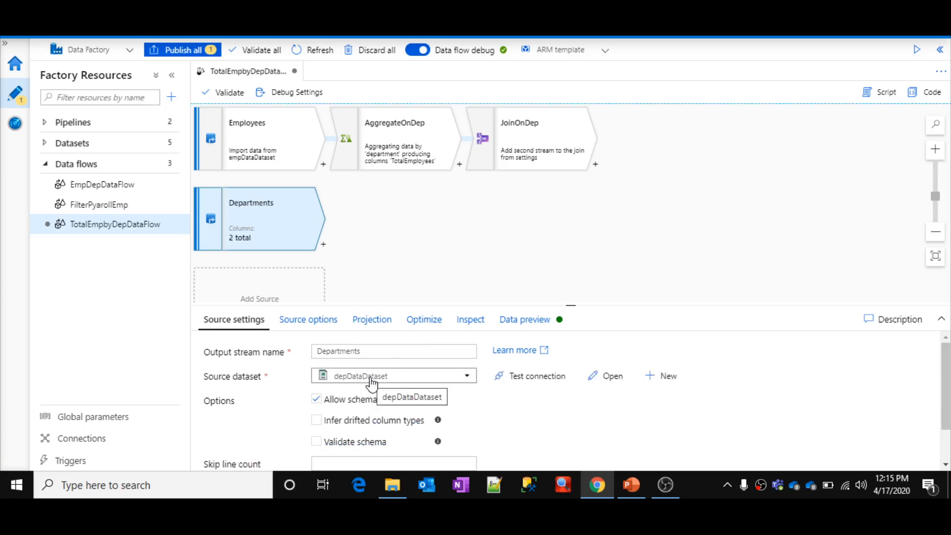
Step: Open depDataDataset, check the container, folder and file of its connection's file path, and close the dataset
left_click(610, 377)
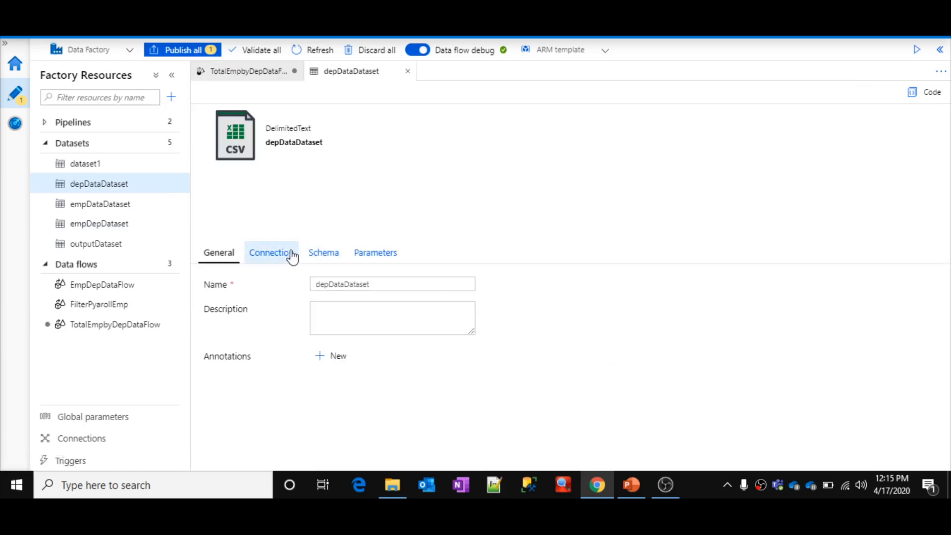
left_click(290, 255)
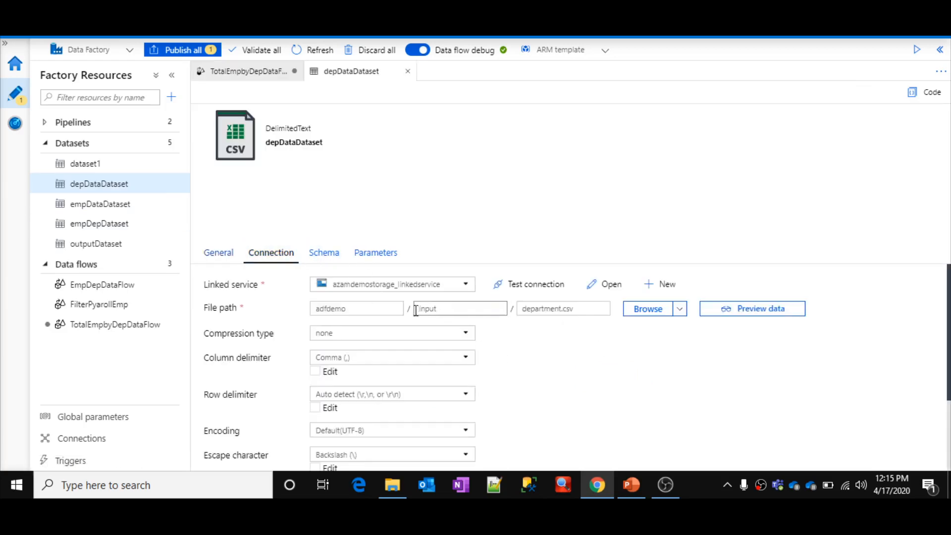
left_click(362, 311)
double_click(362, 312)
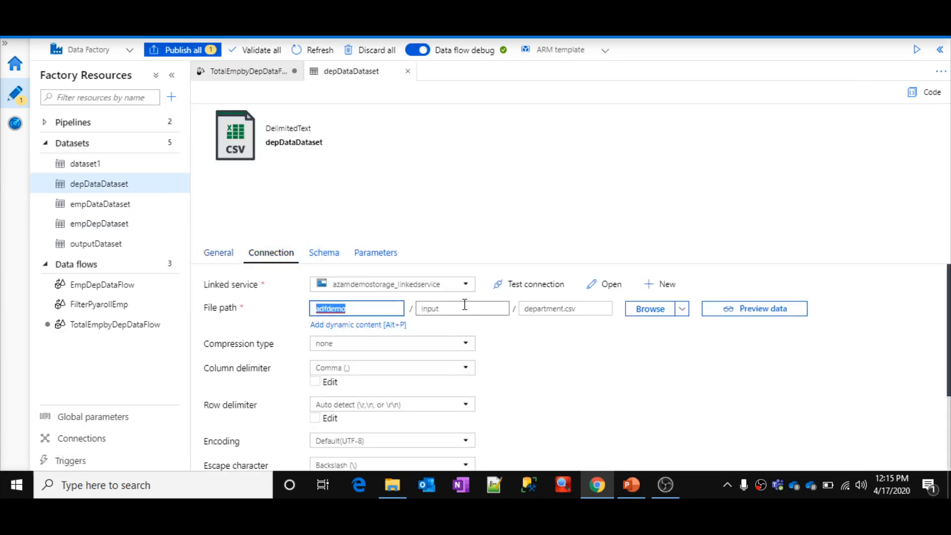
left_click_drag(462, 305, 429, 303)
left_click_drag(594, 310, 564, 312)
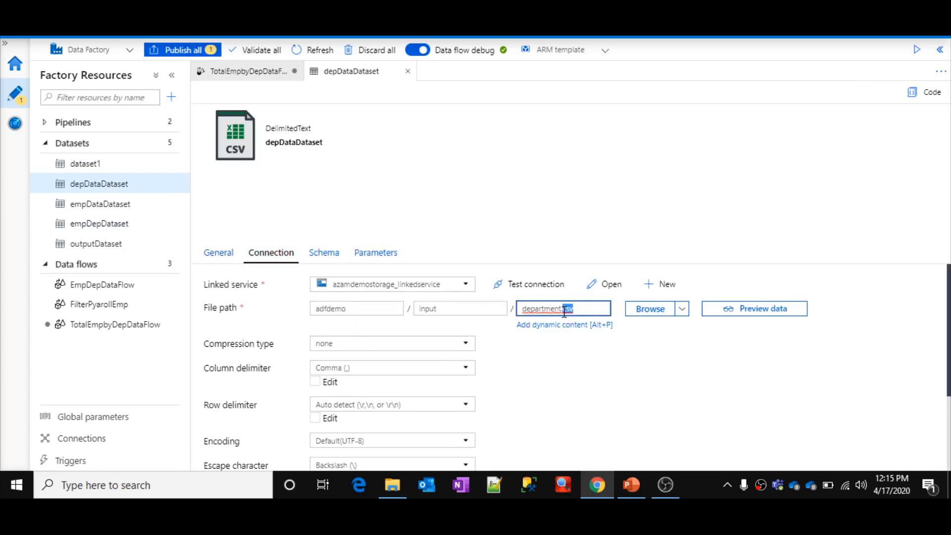
left_click(408, 71)
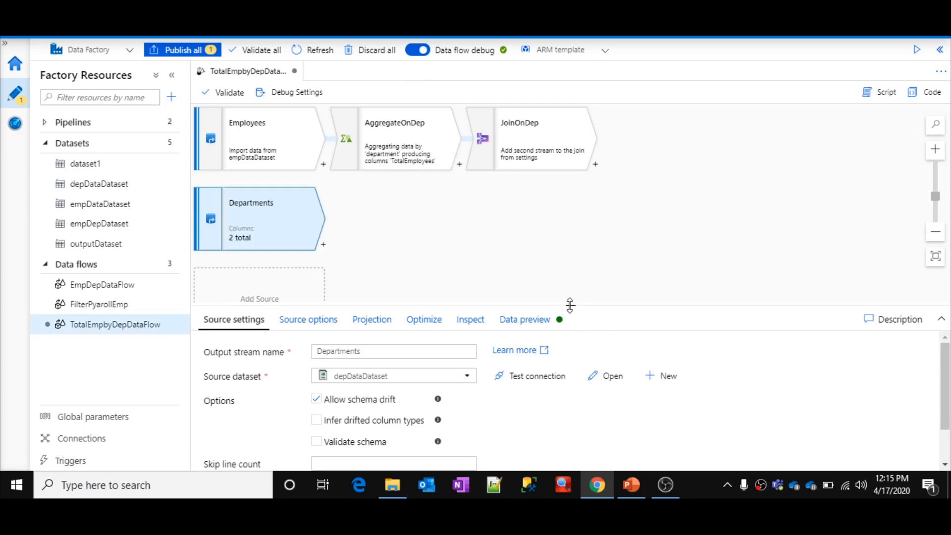
Step: Set Departments as the right stream of the JoinOnDep transformation
left_click_drag(572, 307, 573, 279)
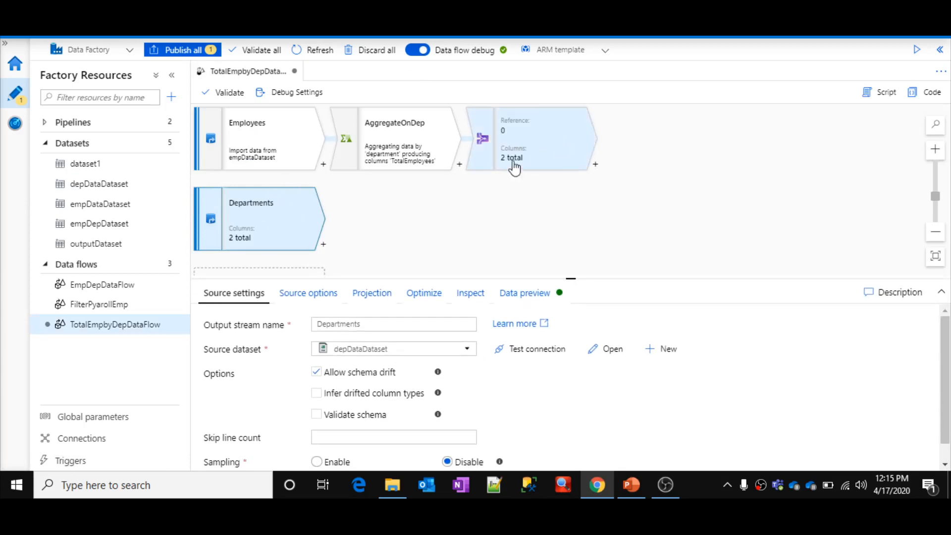
left_click(548, 135)
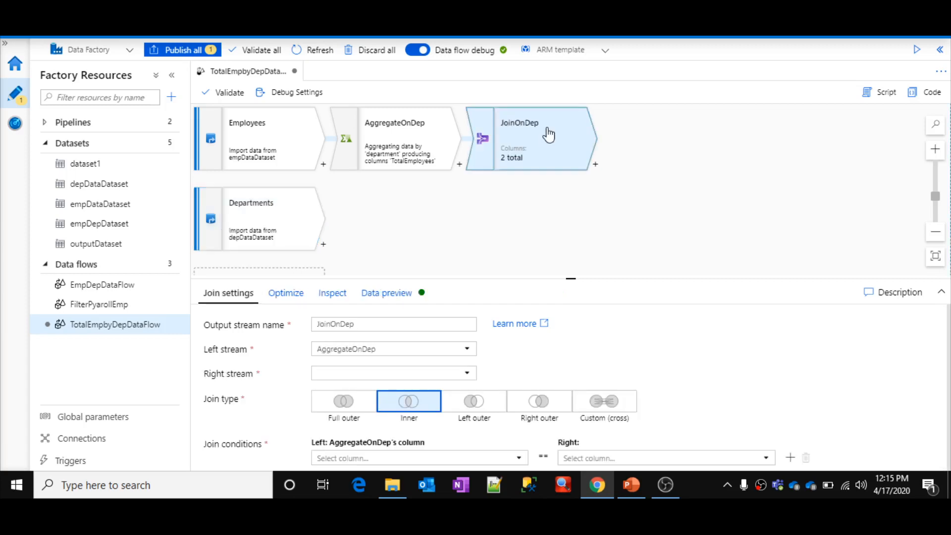
left_click(380, 376)
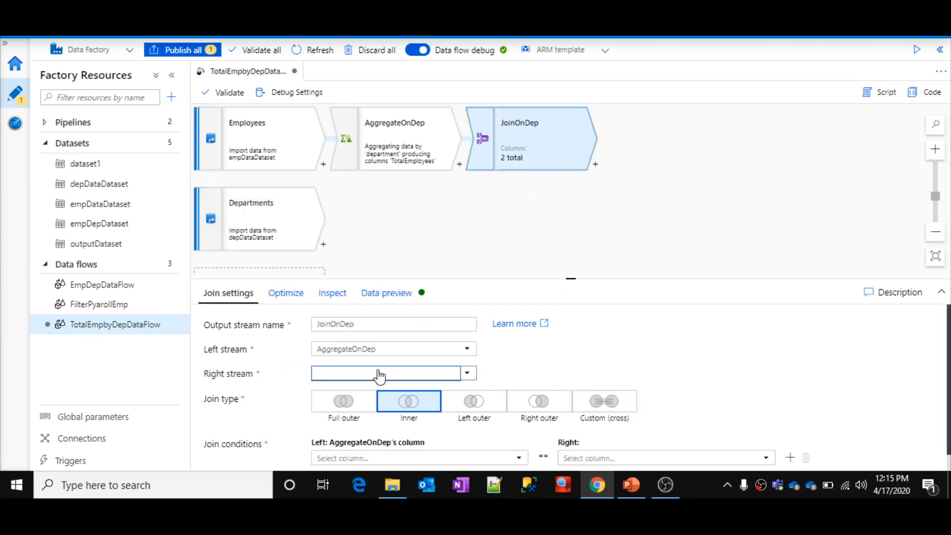
left_click(379, 410)
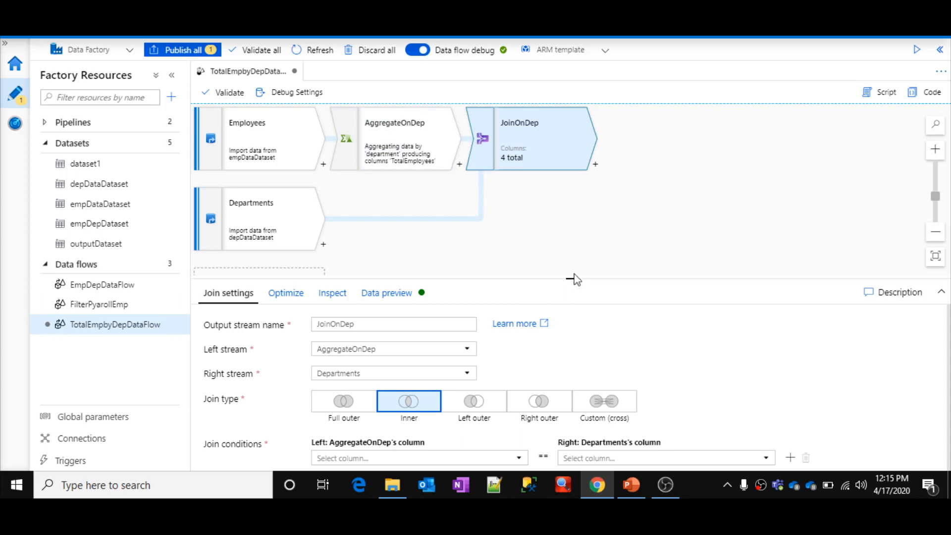
Step: Set the inner join condition to AggregateOnDep's department equal to Departments' depid, and fetch JoinOnDep's data preview
left_click_drag(574, 279, 571, 155)
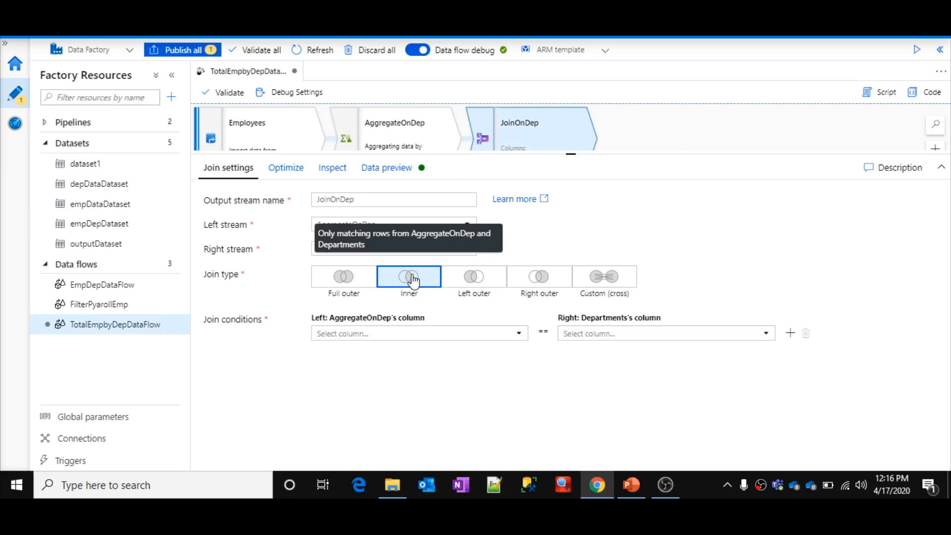
left_click_drag(570, 160, 570, 197)
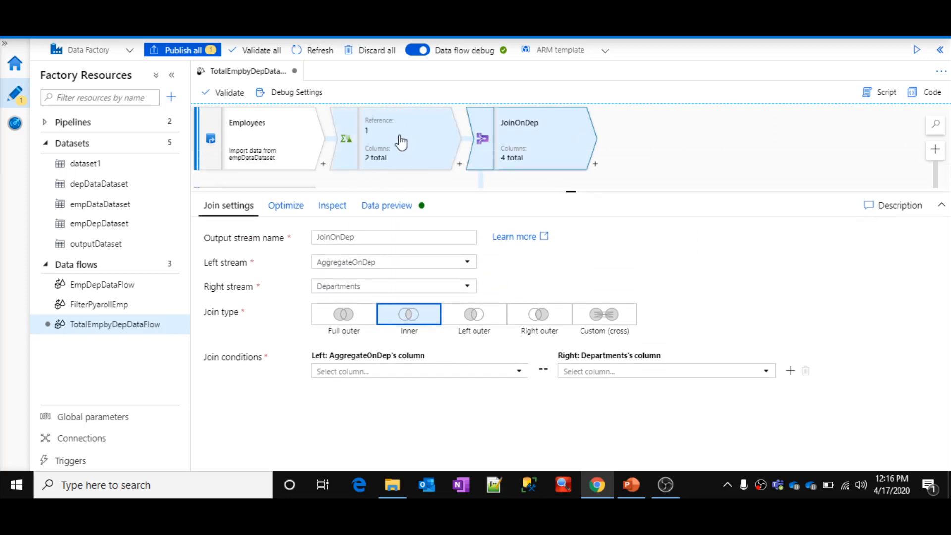
left_click(369, 374)
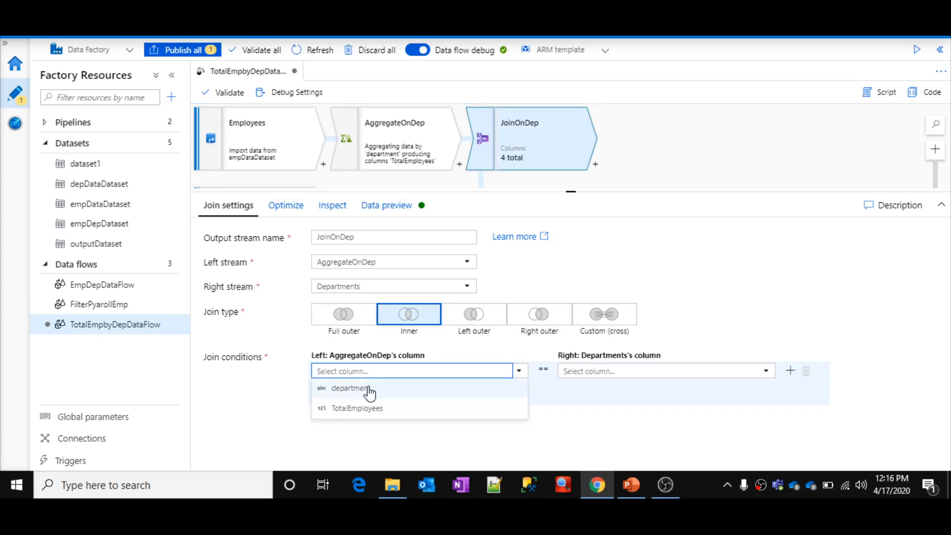
left_click(367, 391)
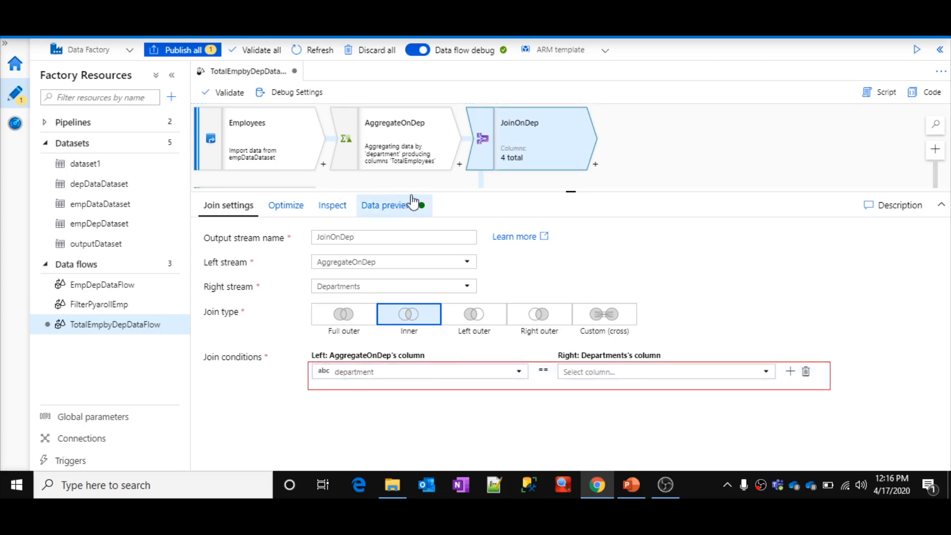
left_click_drag(511, 192, 448, 247)
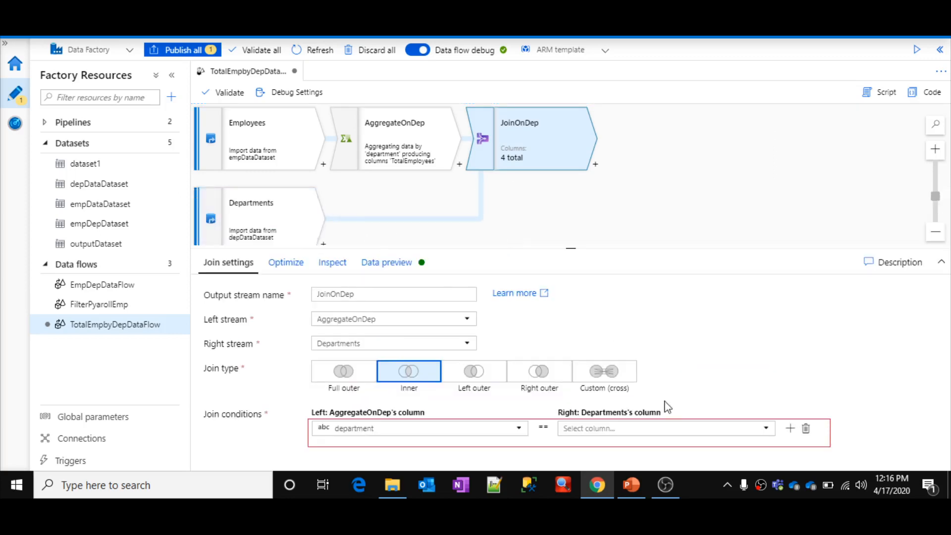
left_click(640, 429)
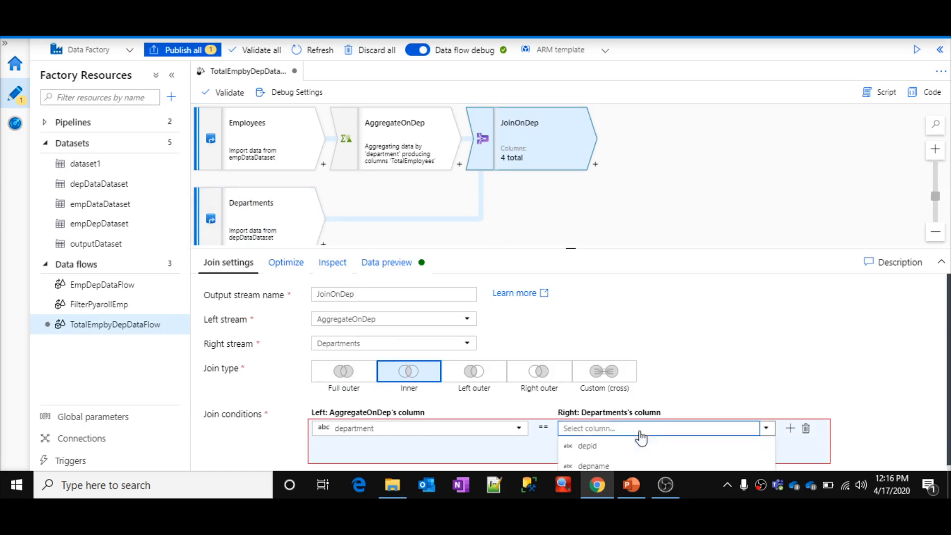
left_click(617, 448)
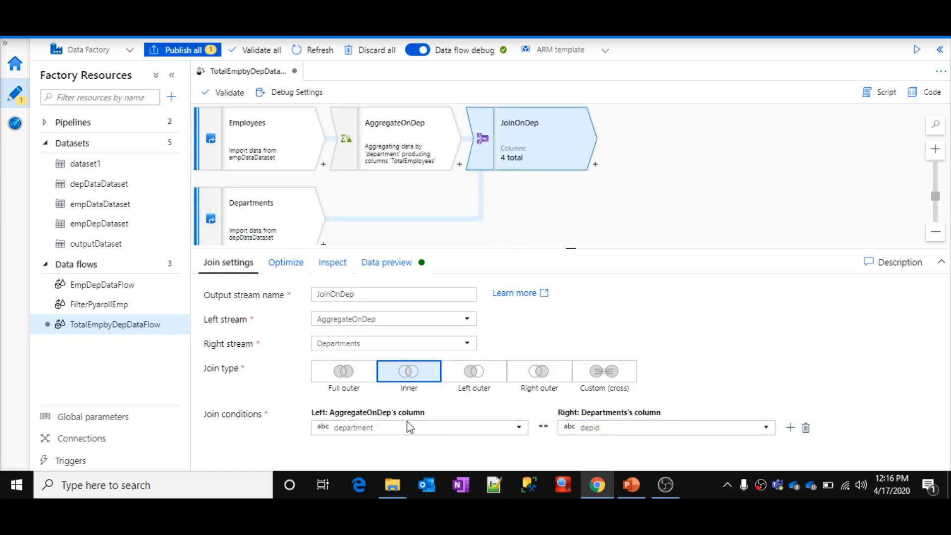
left_click(394, 270)
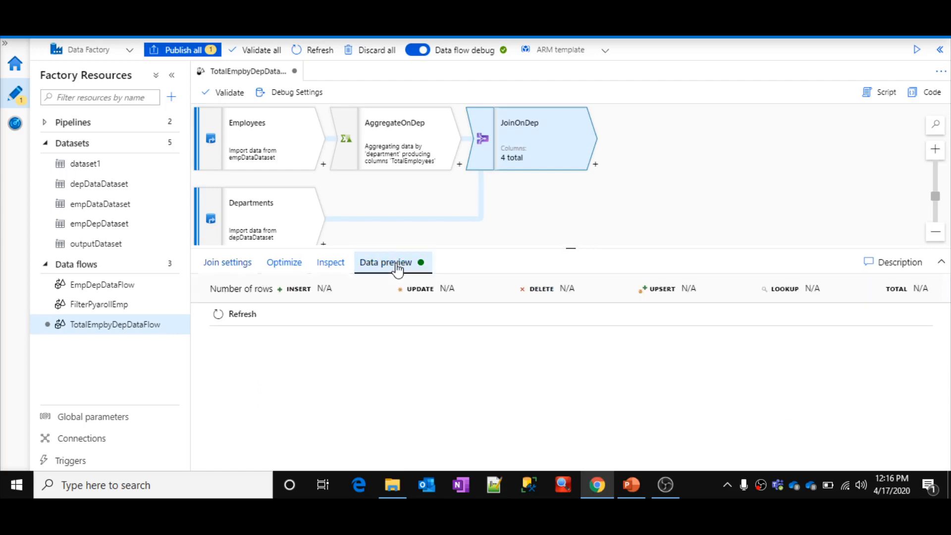
left_click(242, 317)
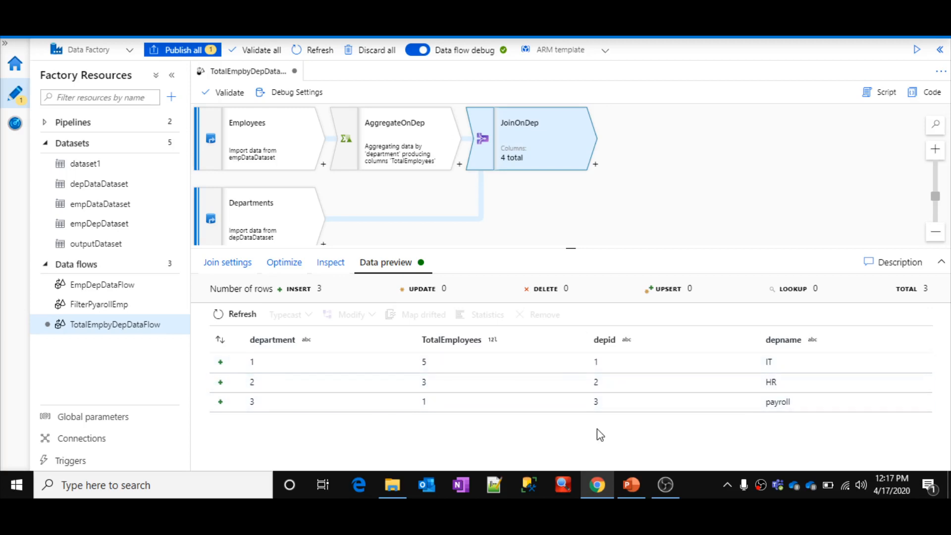
Step: Add a sink after JoinOnDep and assign outputDataset as its sink dataset
left_click(595, 165)
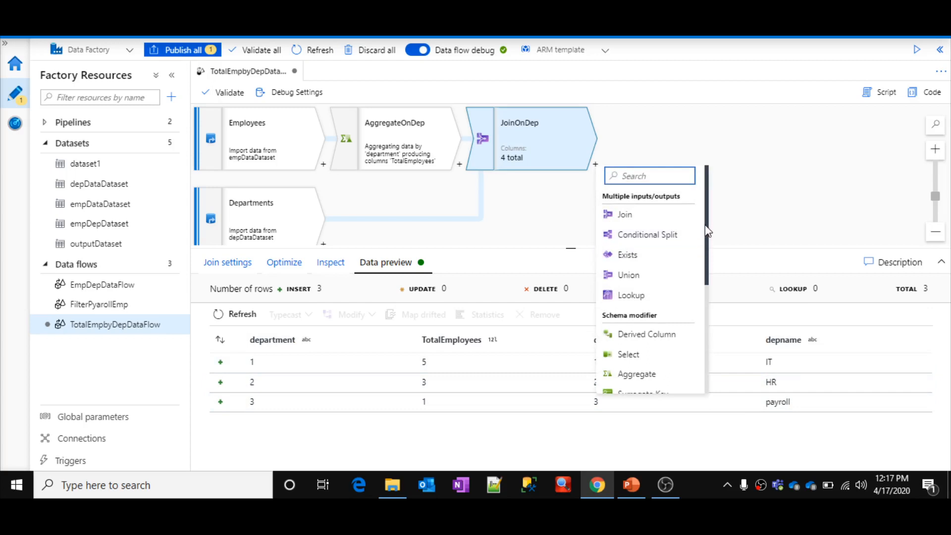
left_click_drag(707, 230, 710, 342)
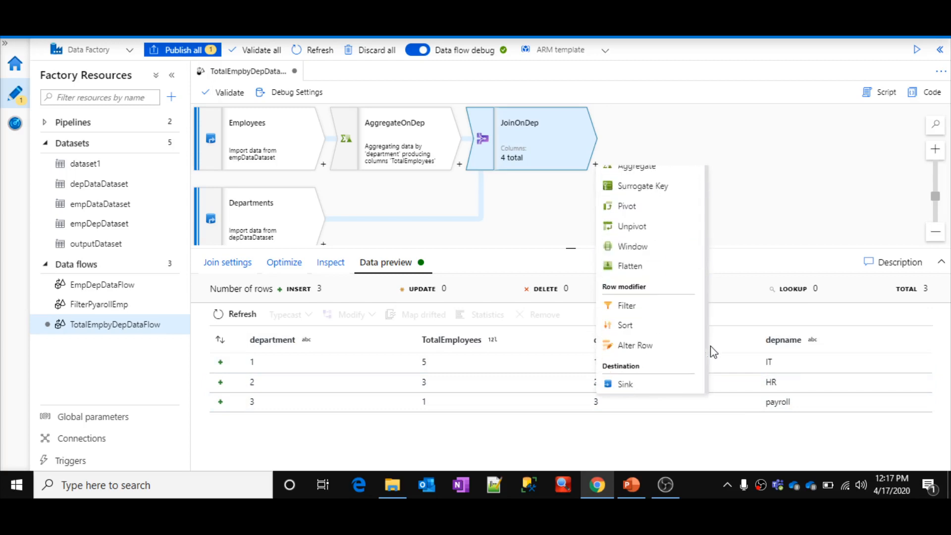
left_click(638, 384)
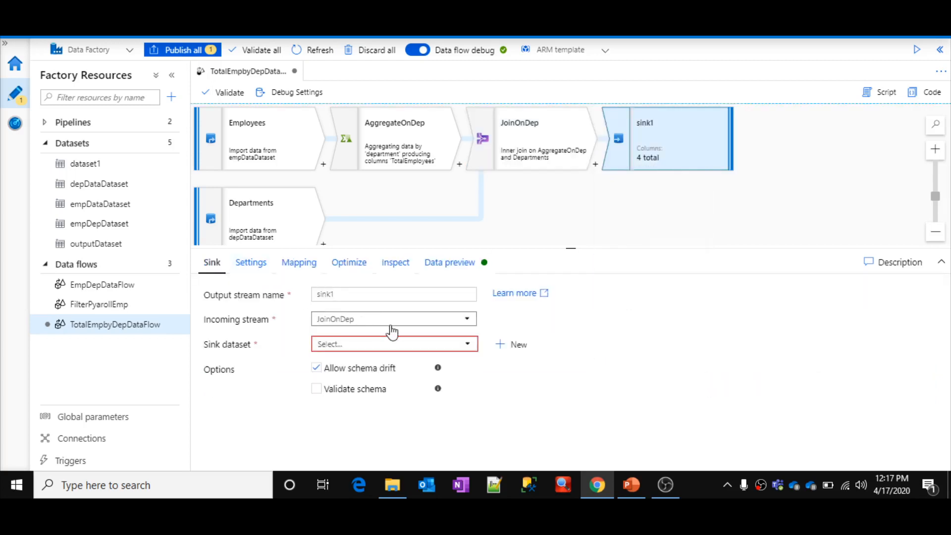
left_click(375, 346)
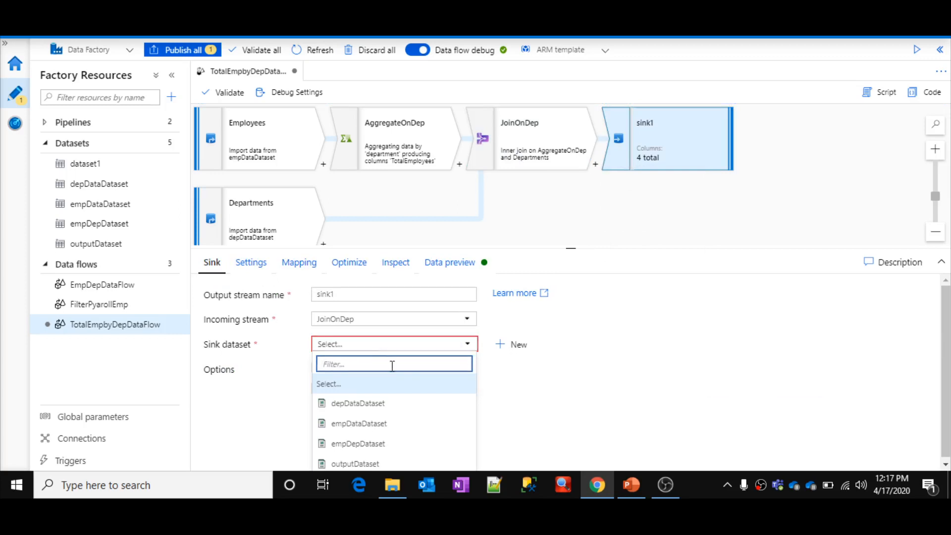
left_click(355, 464)
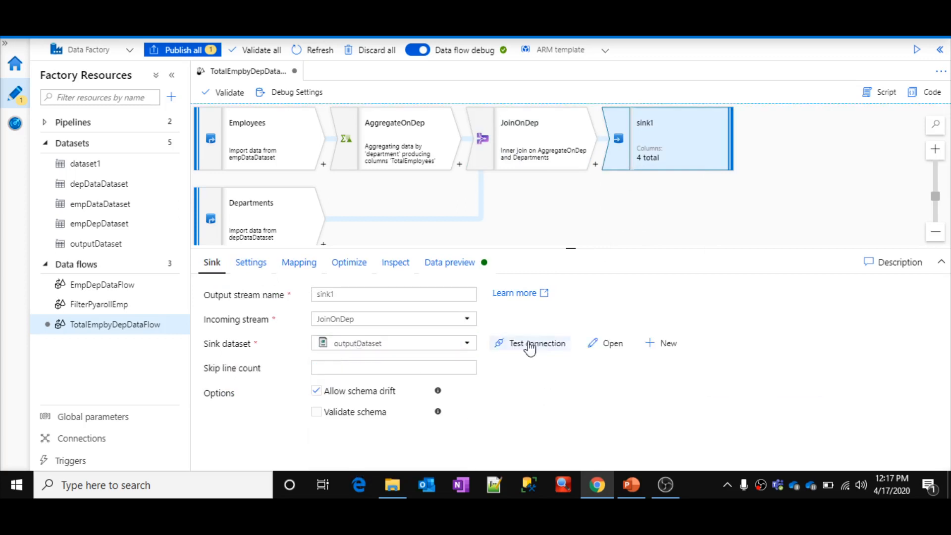
Step: Open outputDataset, check the output folder in its connection's file path, and close the dataset
left_click(586, 349)
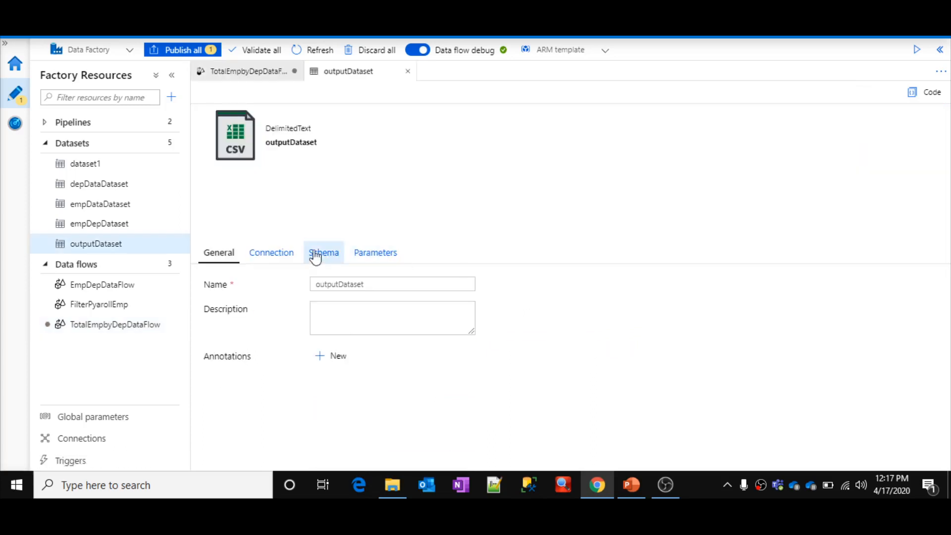
left_click(283, 254)
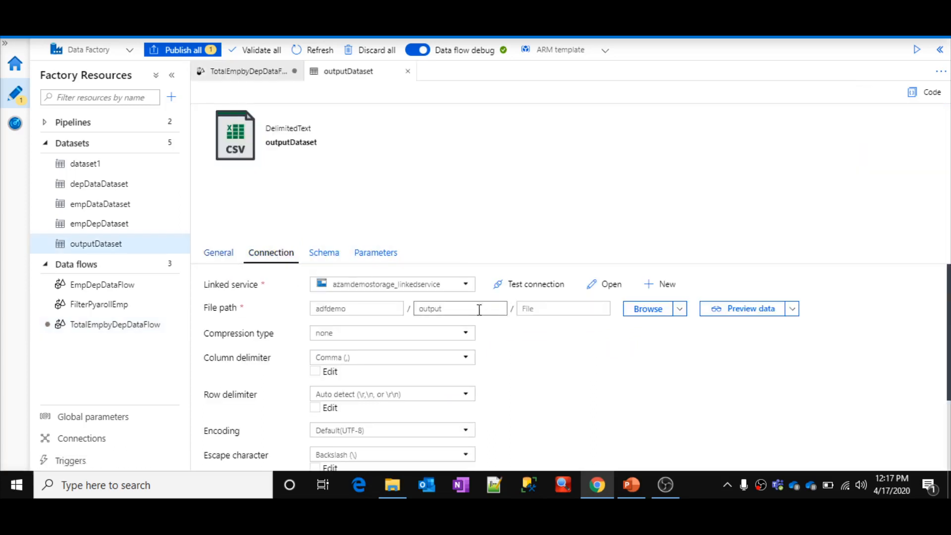
left_click_drag(478, 308, 401, 312)
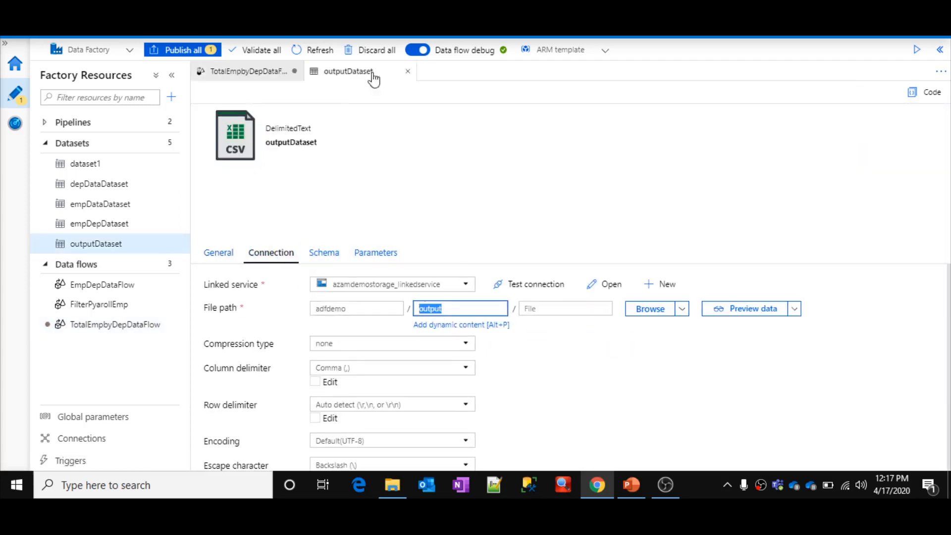
left_click(408, 71)
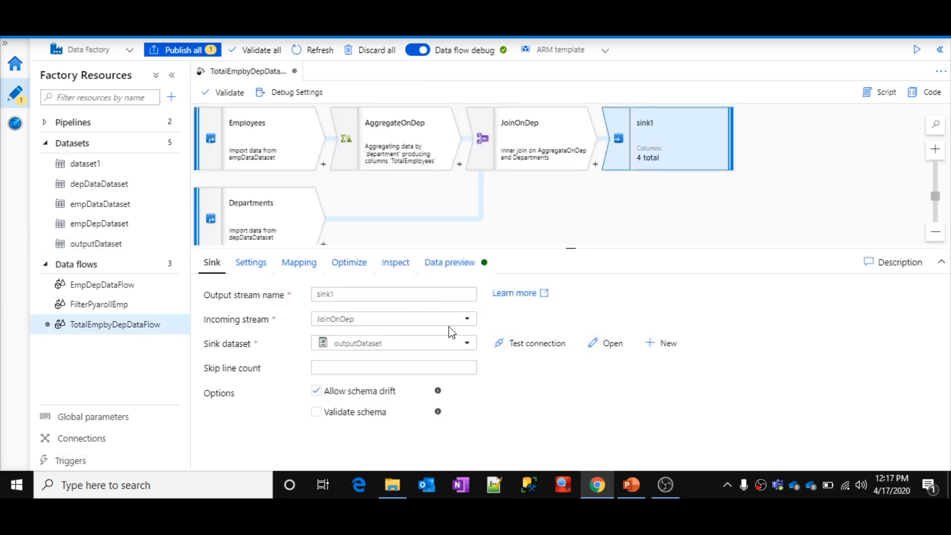
Step: Configure the sink to output to a single file named totalEmpByDepLatest.csv, using a single partition
left_click(244, 265)
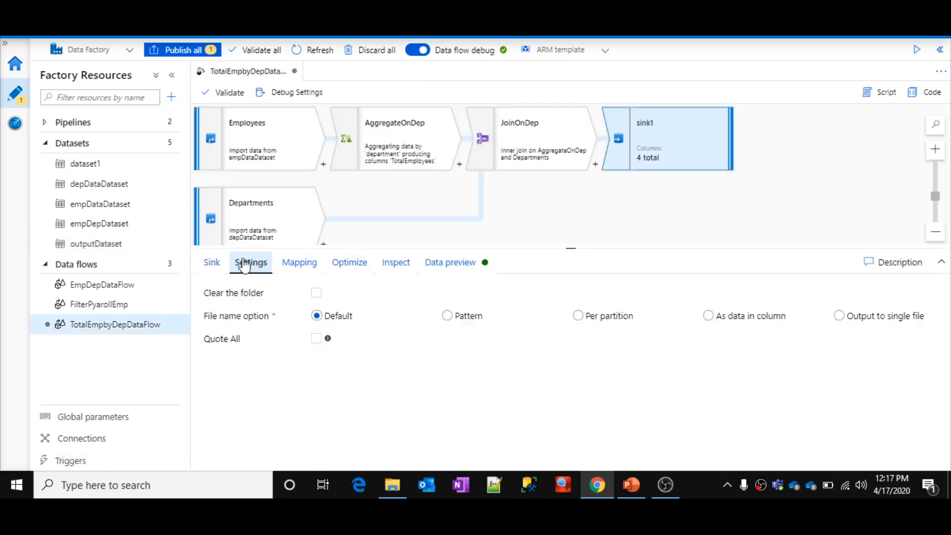
left_click(841, 316)
left_click(369, 359)
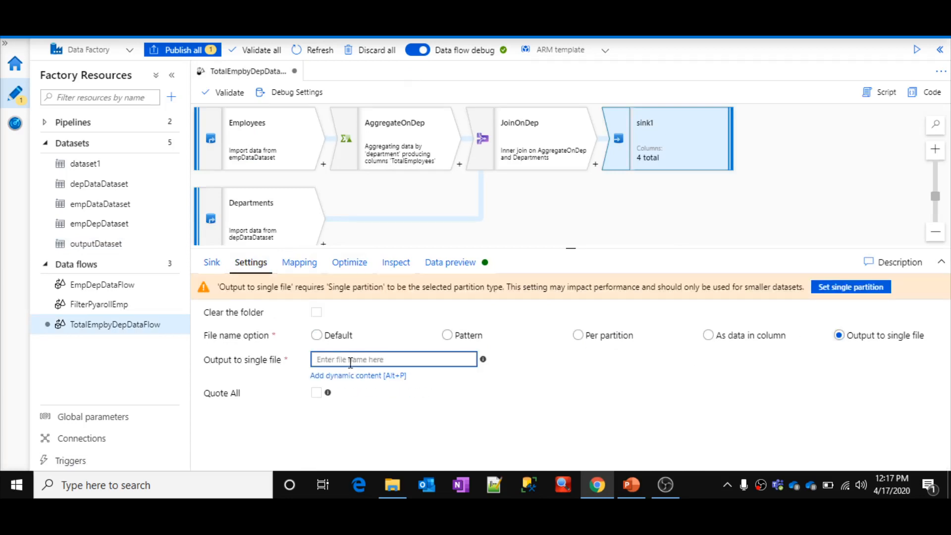
type("totalEmpbyDepLatest.csv")
left_click(850, 292)
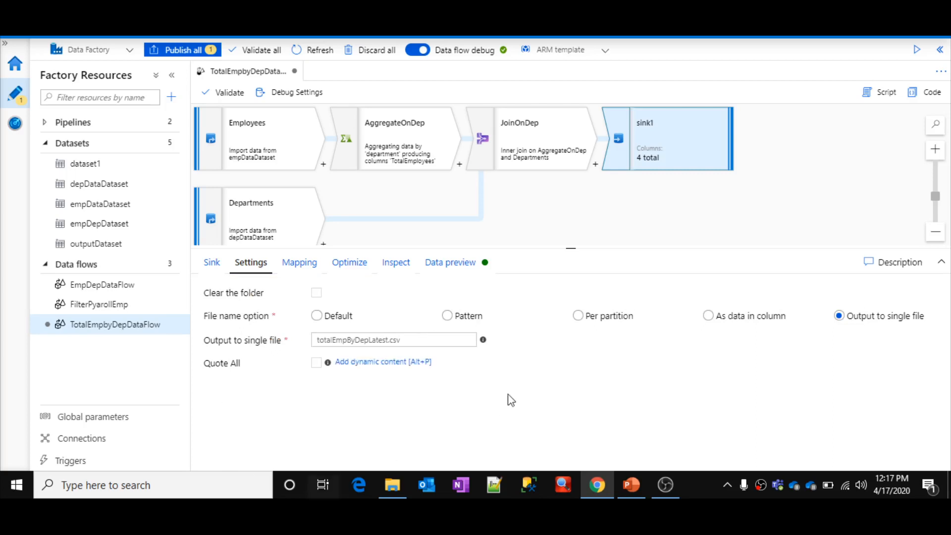
Step: Check the sink's mapping options and fetch the sink's data preview to examine all its output columns
left_click(305, 266)
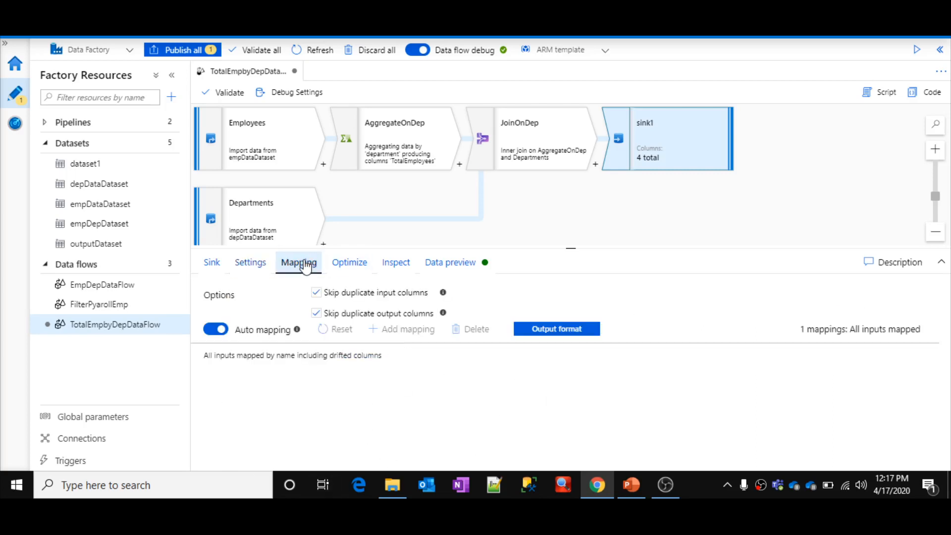
left_click(458, 265)
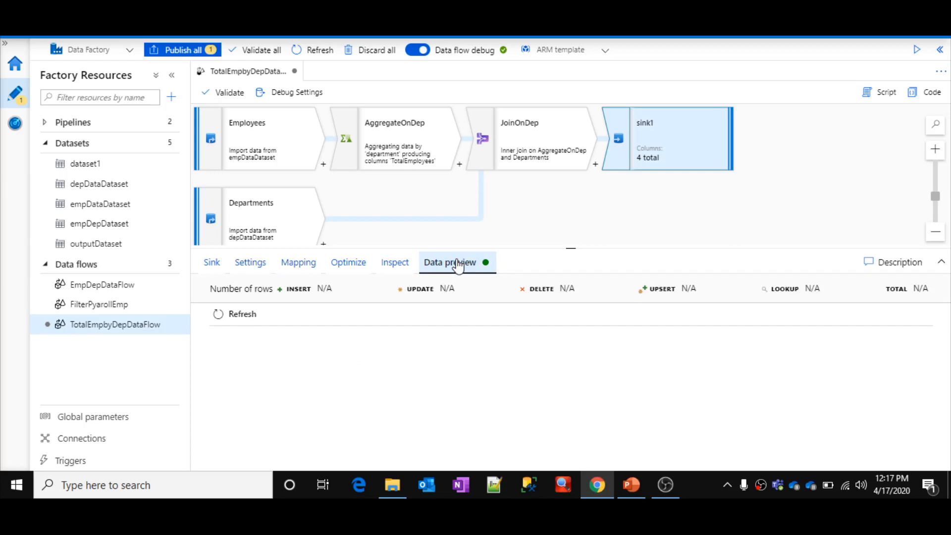
left_click(218, 315)
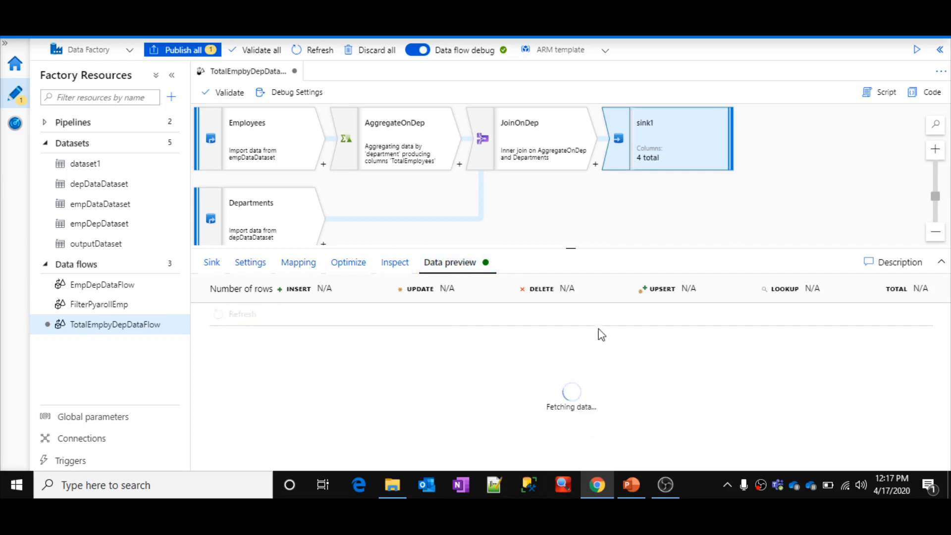
left_click_drag(570, 250, 571, 224)
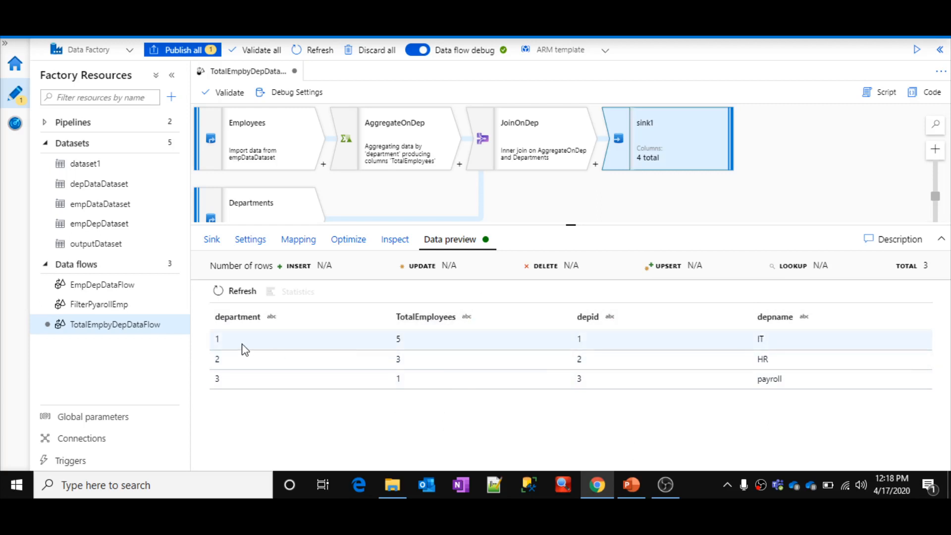
Step: Turn off auto mapping for the sink and remove the department and depid column mappings
left_click(307, 254)
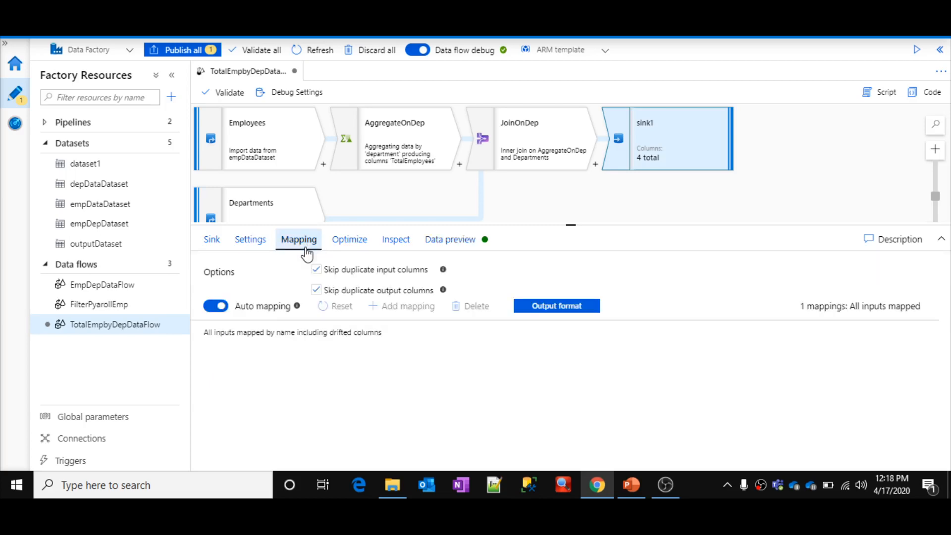
left_click(214, 306)
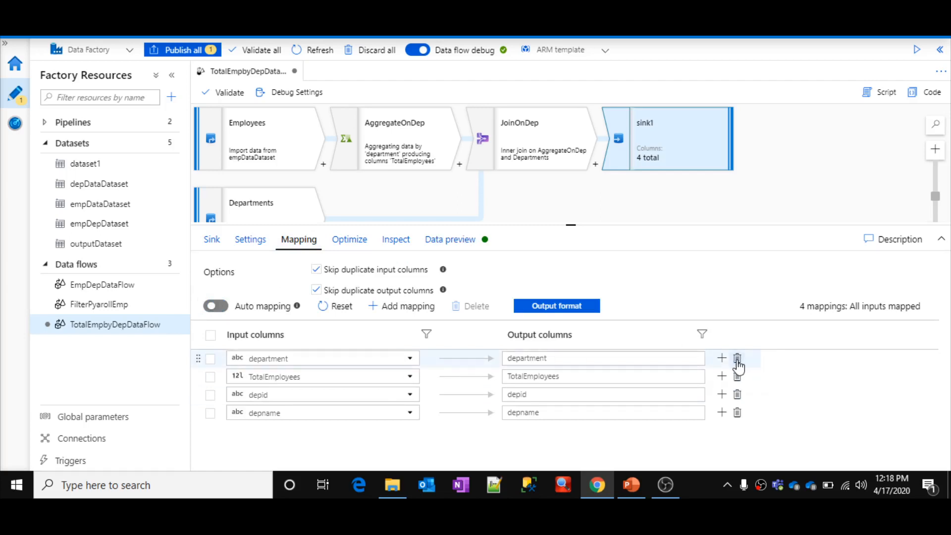
left_click(737, 359)
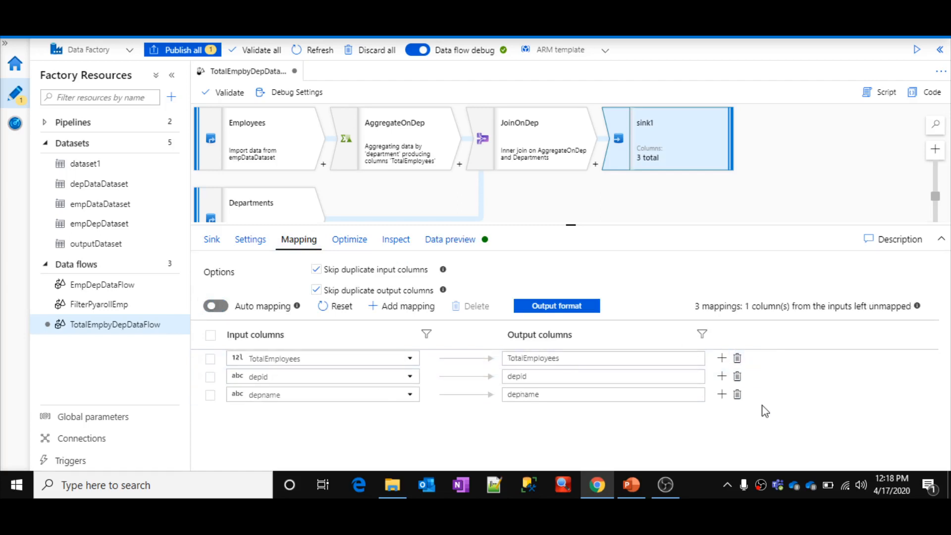
left_click(738, 378)
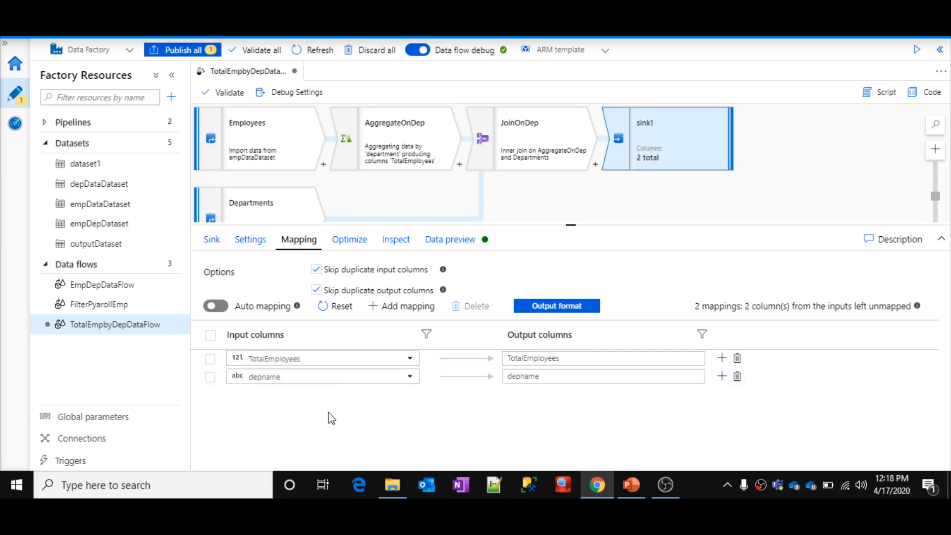
Step: Refresh the sink's data preview to check the output with the reduced column mapping
left_click(468, 241)
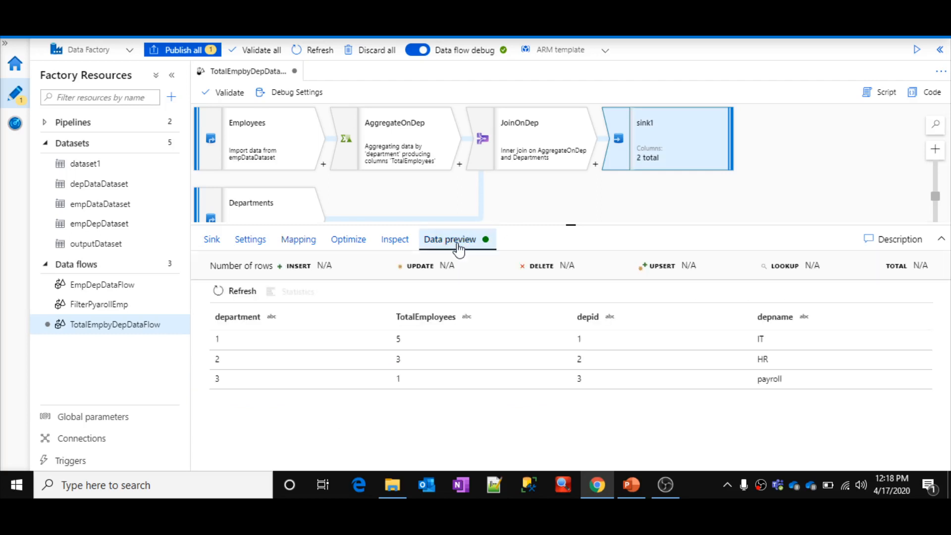
left_click(233, 292)
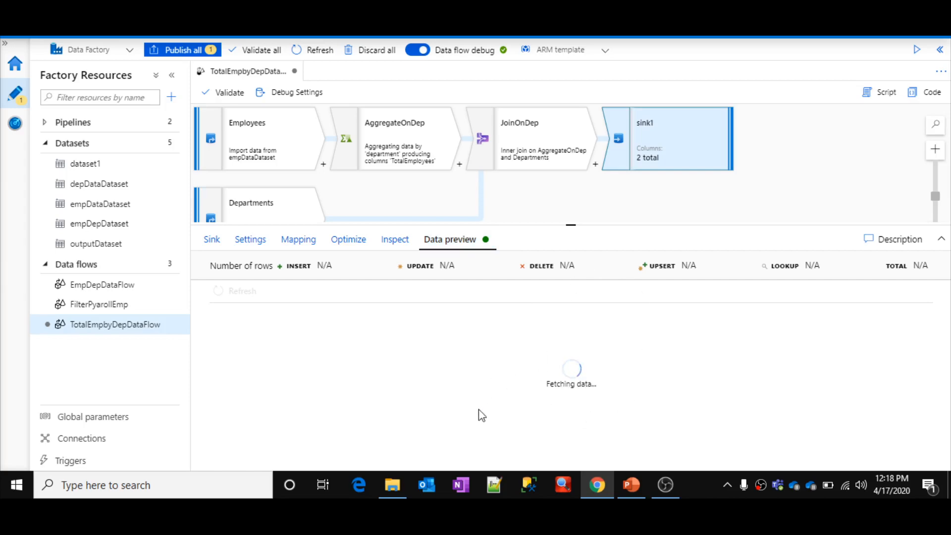
left_click(667, 488)
left_click(676, 495)
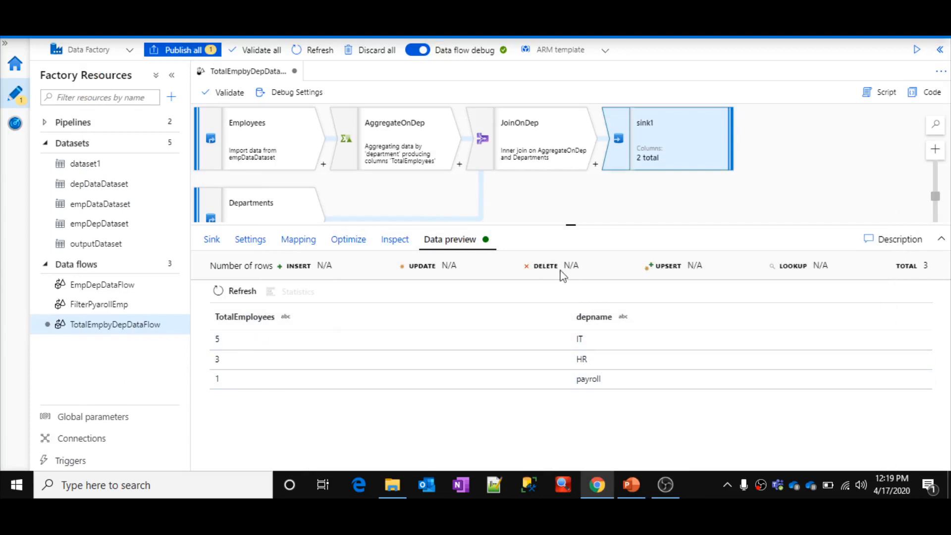
Step: Reorder the sink mapping so depname comes before TotalEmployees, and refresh the sink's data preview
left_click(305, 242)
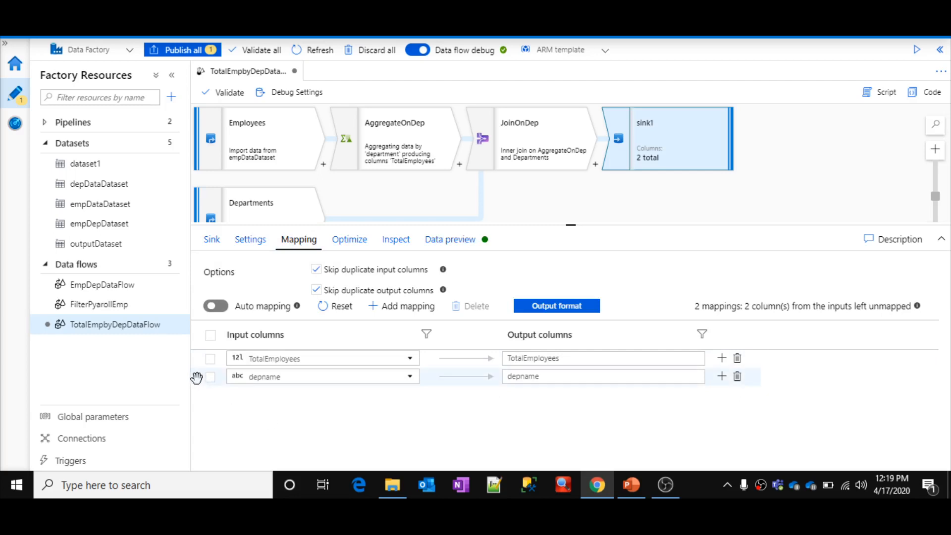
left_click_drag(196, 377, 195, 361)
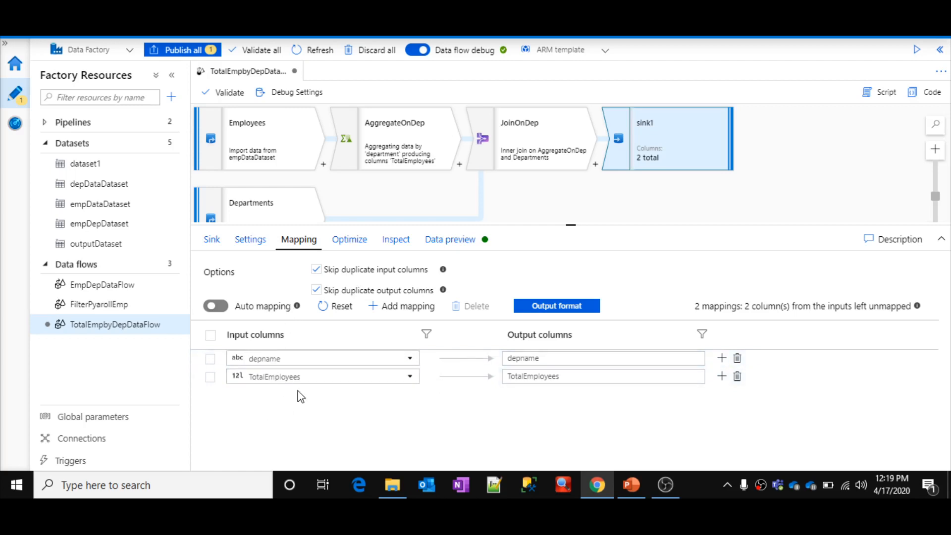
left_click(468, 244)
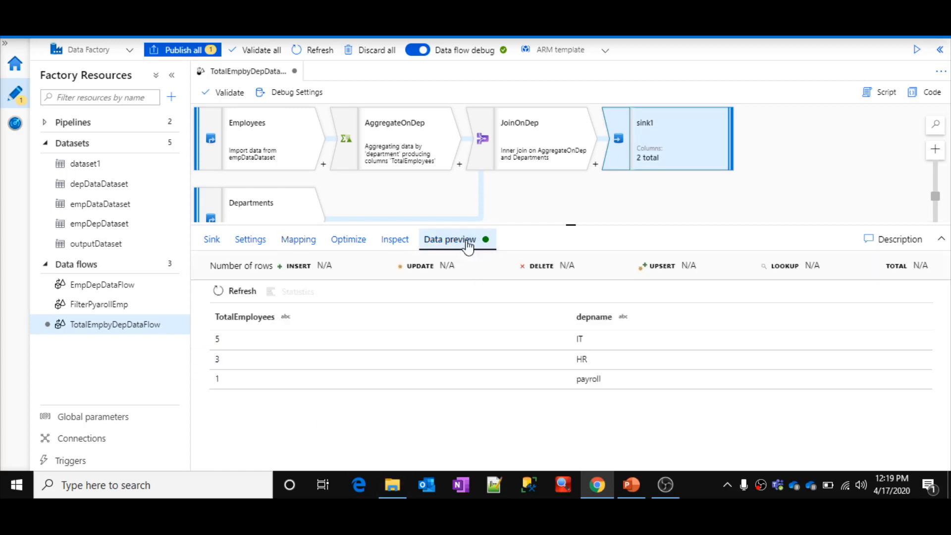
left_click(237, 292)
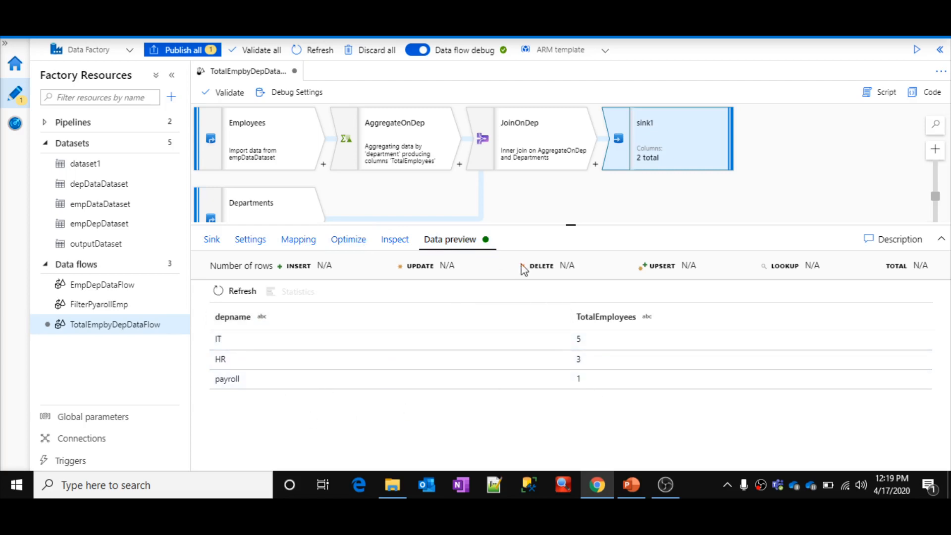
Step: Publish the pending changes to TotalEmpbyDepDataFlow
left_click(209, 51)
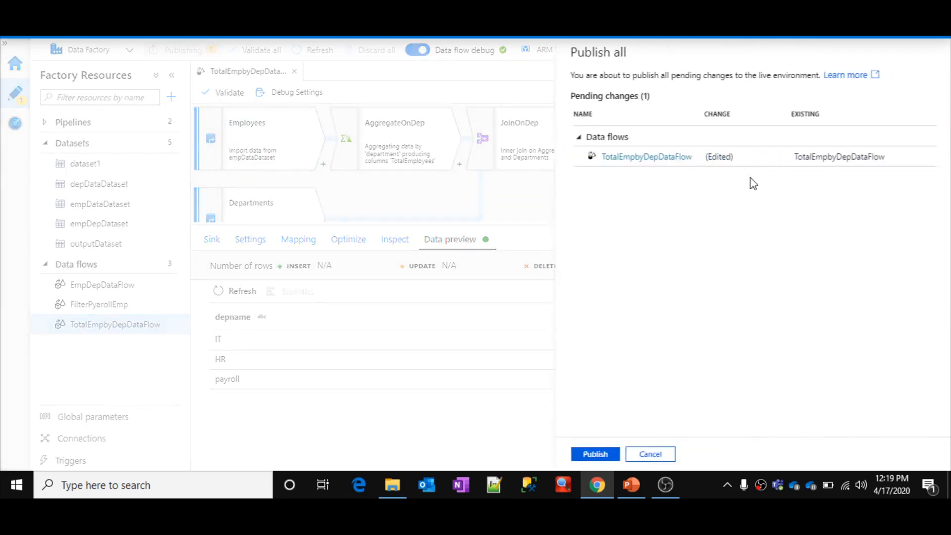
left_click(601, 454)
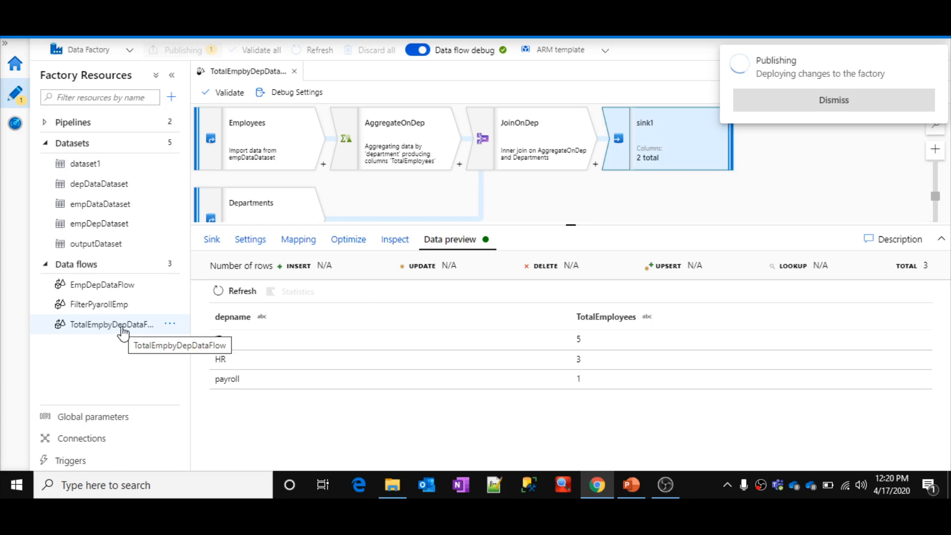
left_click(44, 143)
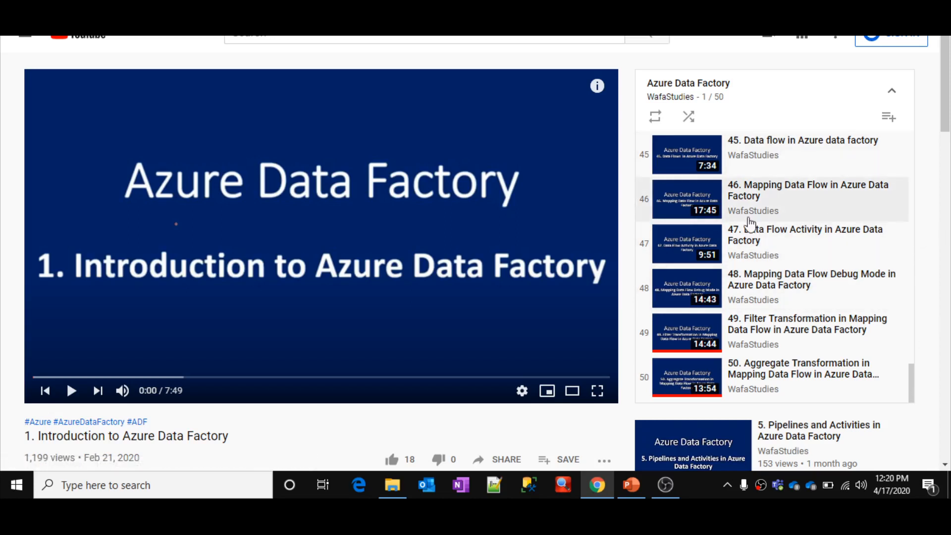
left_click(822, 253)
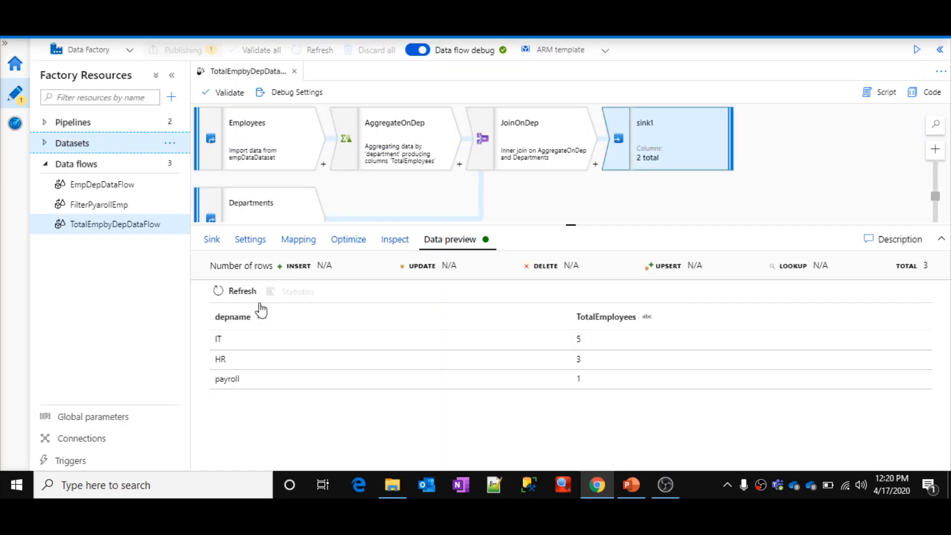
Step: Create a new pipeline in the factory, keeping its default name
left_click(67, 126)
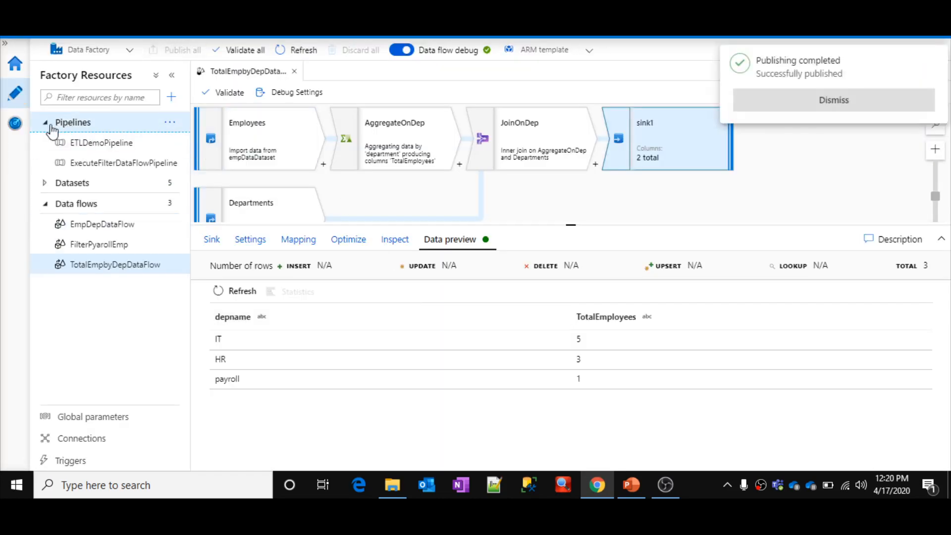
left_click(170, 124)
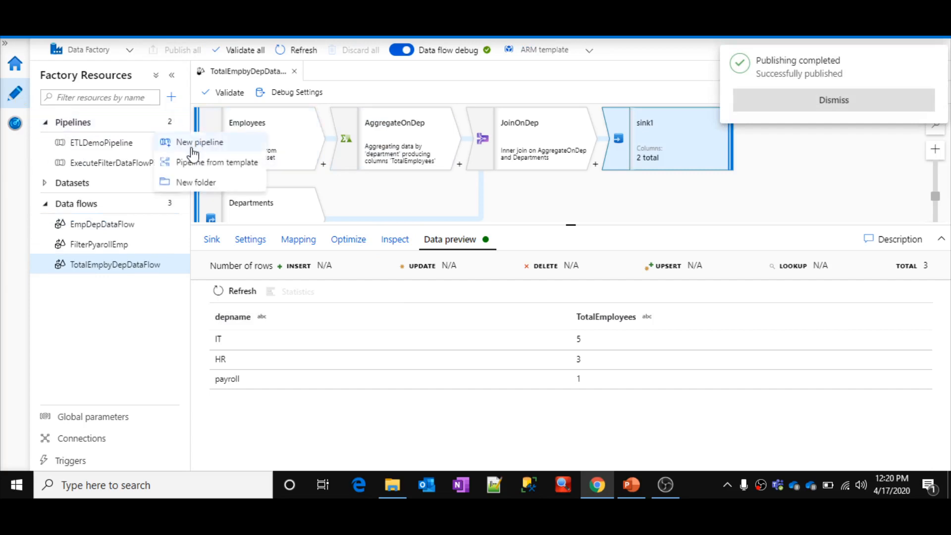
left_click(193, 149)
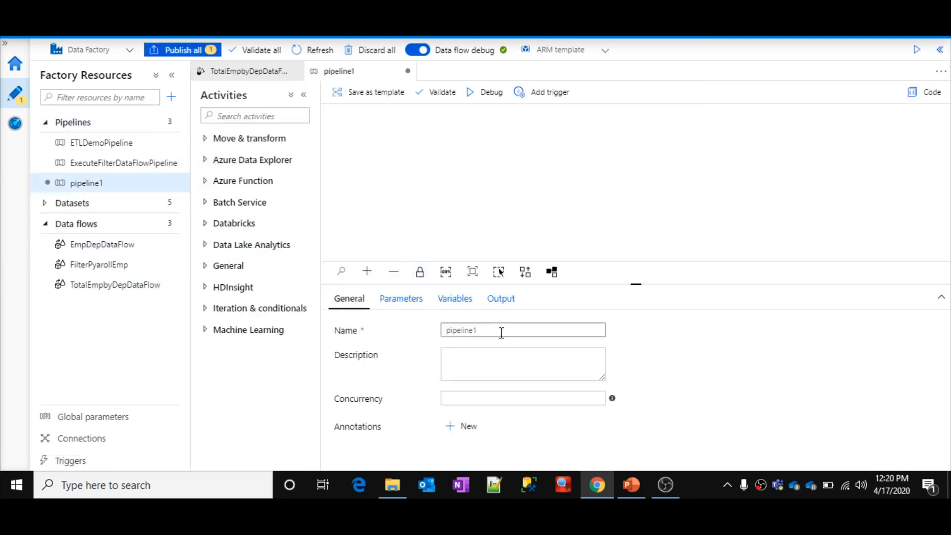
left_click(494, 329)
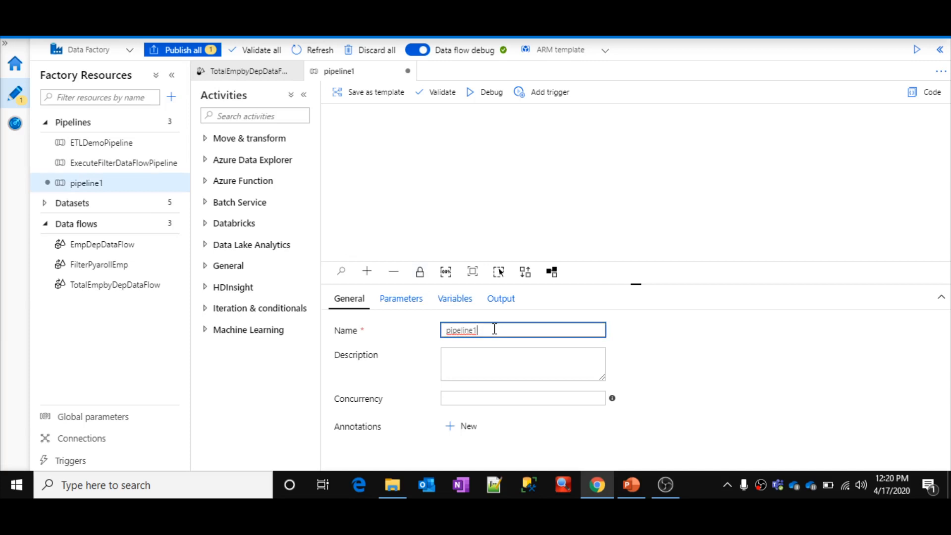
Step: Add a Data flow activity to the new pipeline that uses the existing TotalEmpbyDepDataFlow
left_click(214, 143)
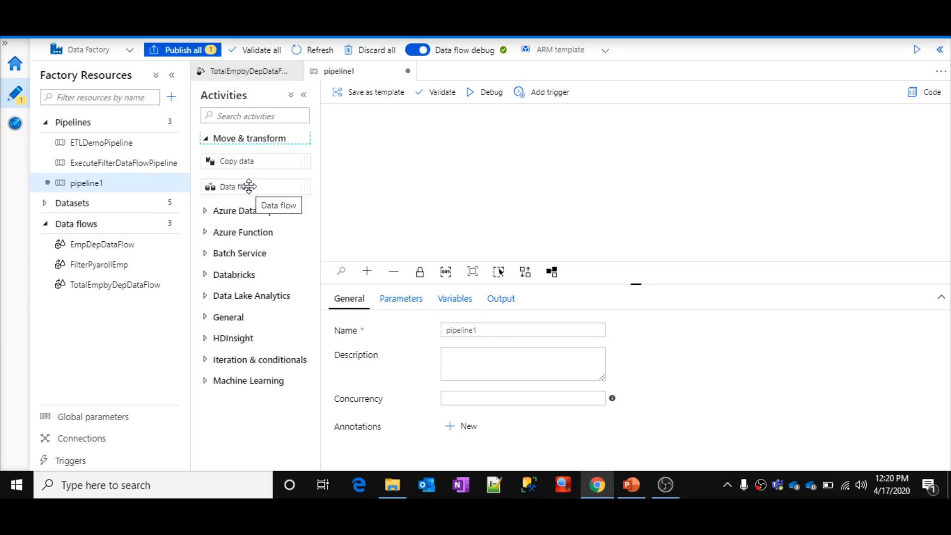
left_click_drag(291, 184, 497, 163)
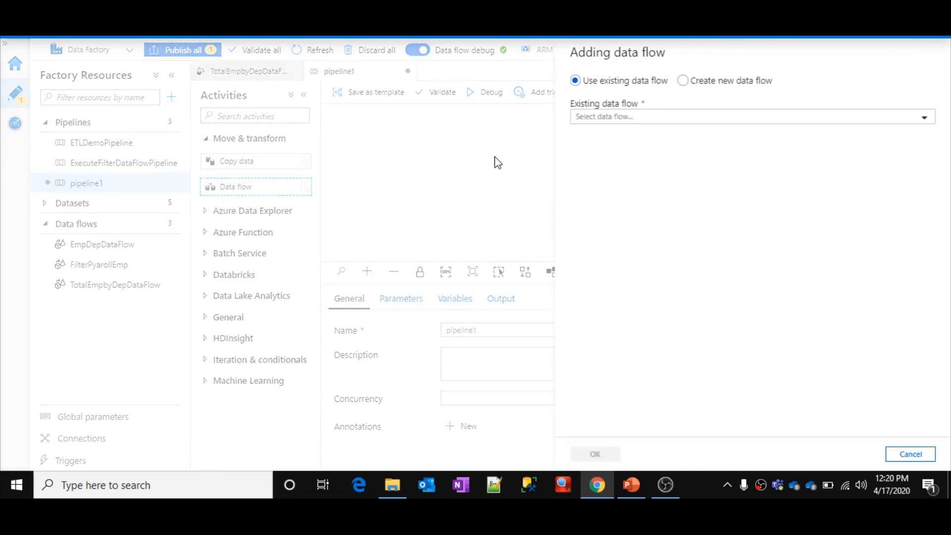
left_click(628, 120)
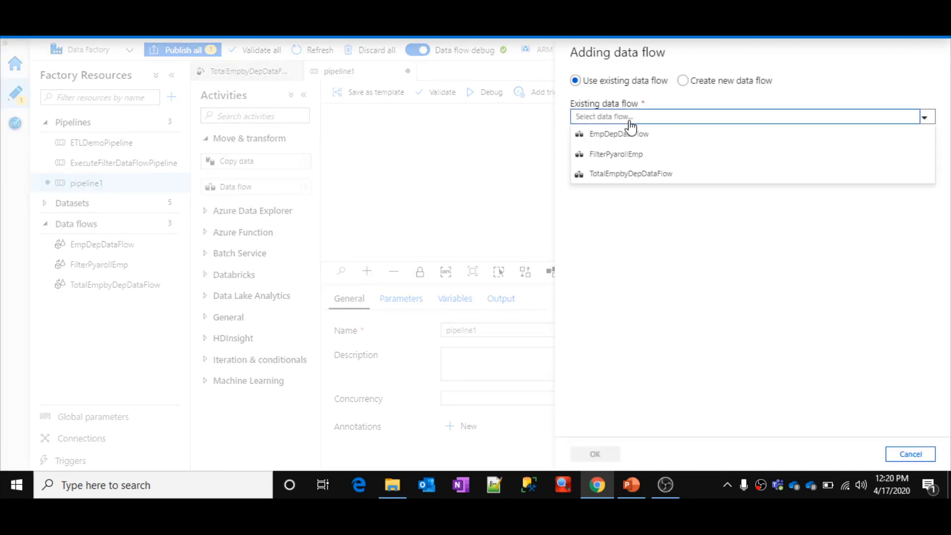
left_click(645, 179)
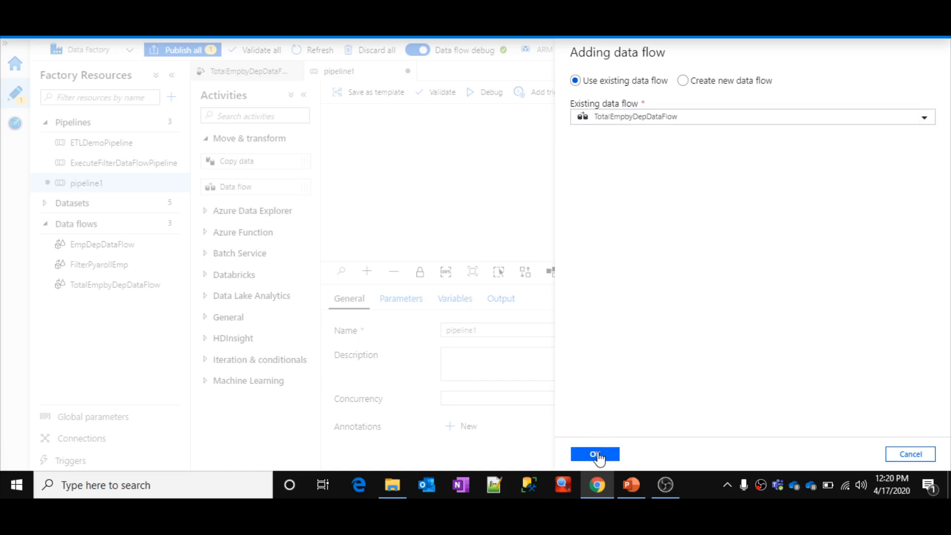
left_click(596, 454)
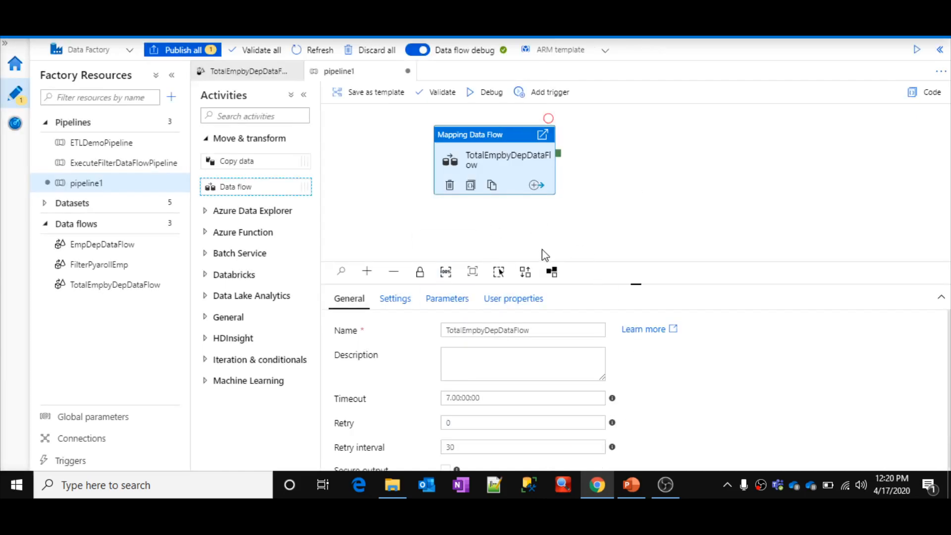
Step: Start a debug run of the pipeline and refresh its output until the activity's run finishes
left_click(492, 99)
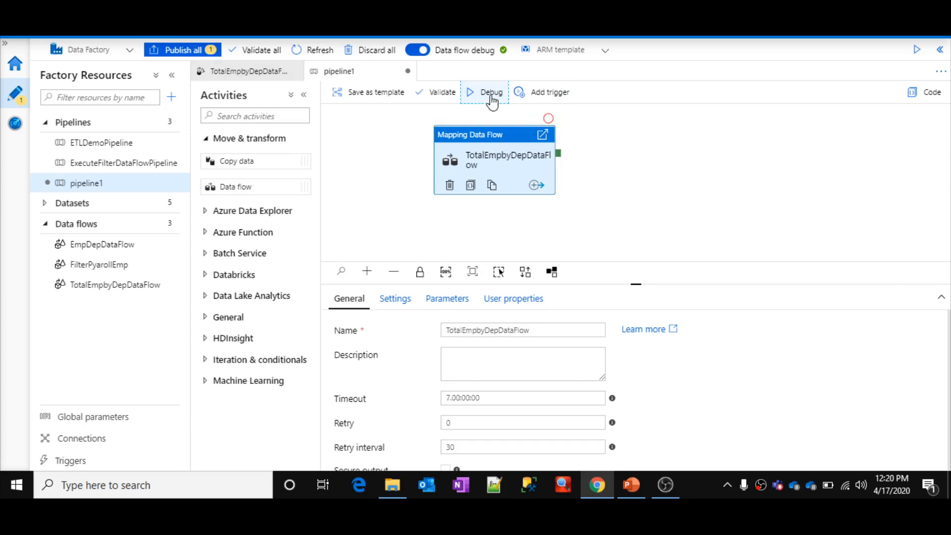
left_click(492, 99)
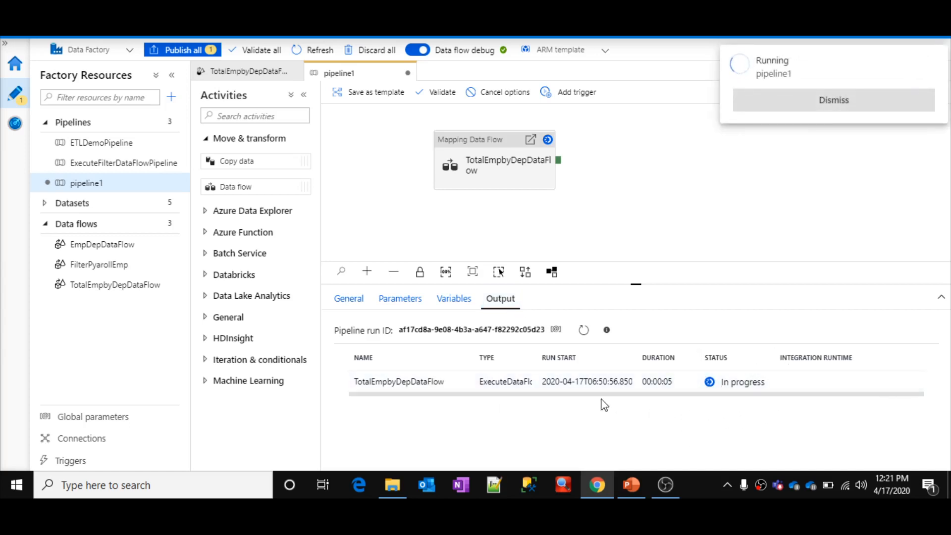
left_click(589, 330)
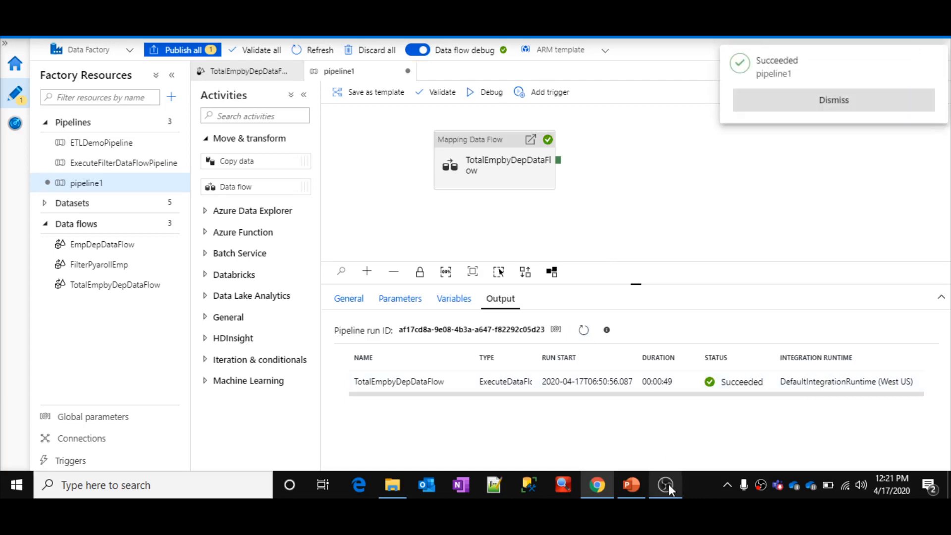
left_click(666, 485)
left_click(667, 485)
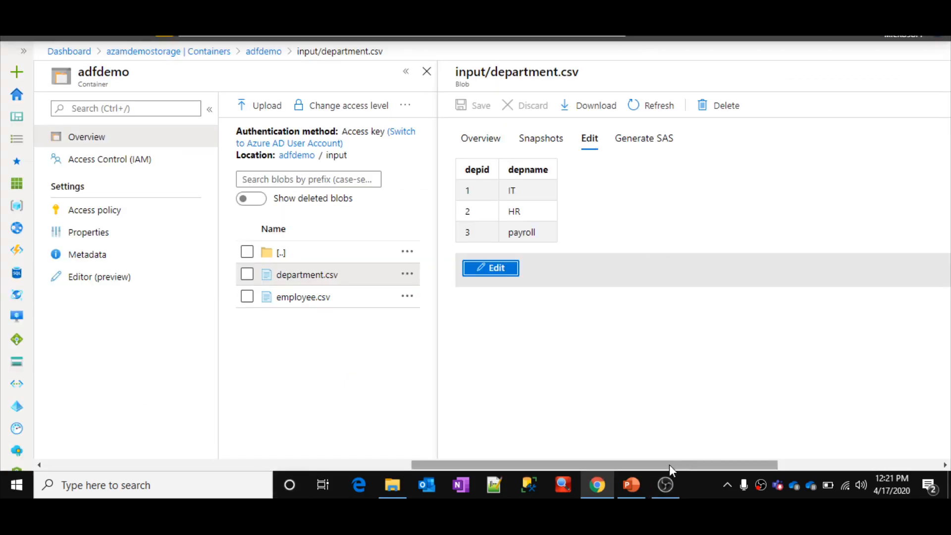
Step: Close the department.csv blob and open the output folder of the adfdemo container
left_click_drag(762, 466, 926, 463)
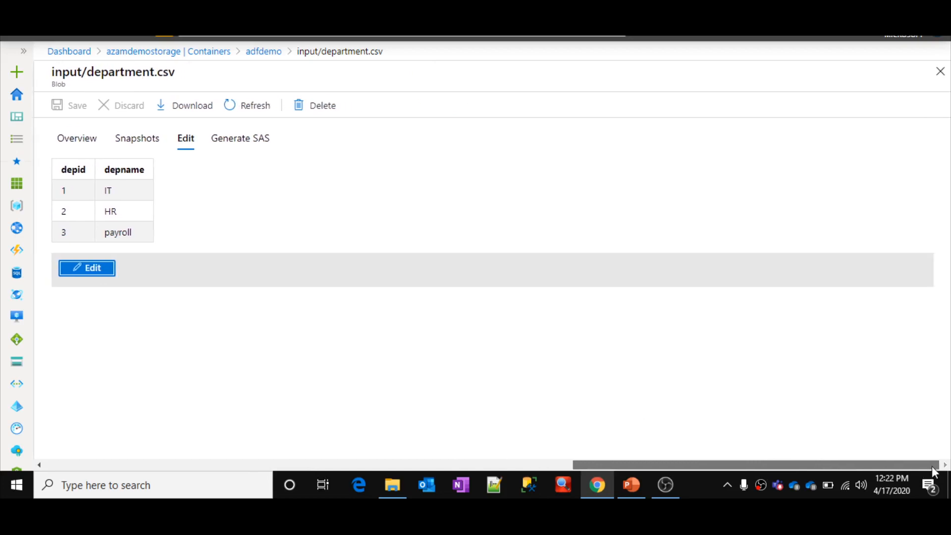
left_click(940, 71)
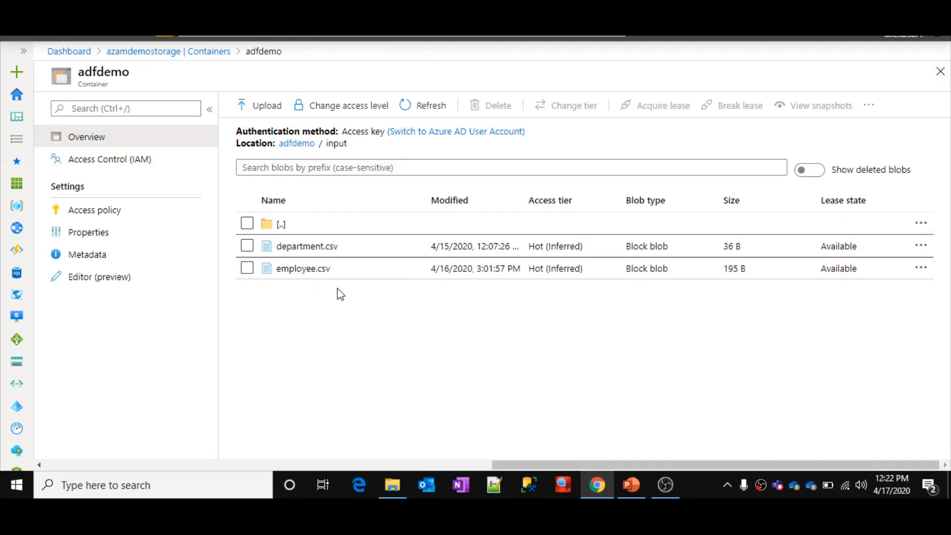
left_click(302, 144)
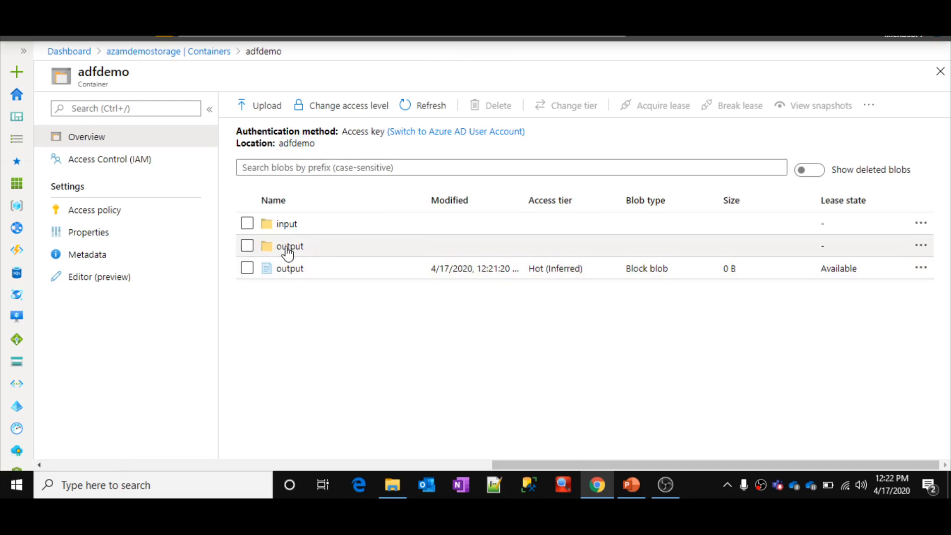
left_click(286, 246)
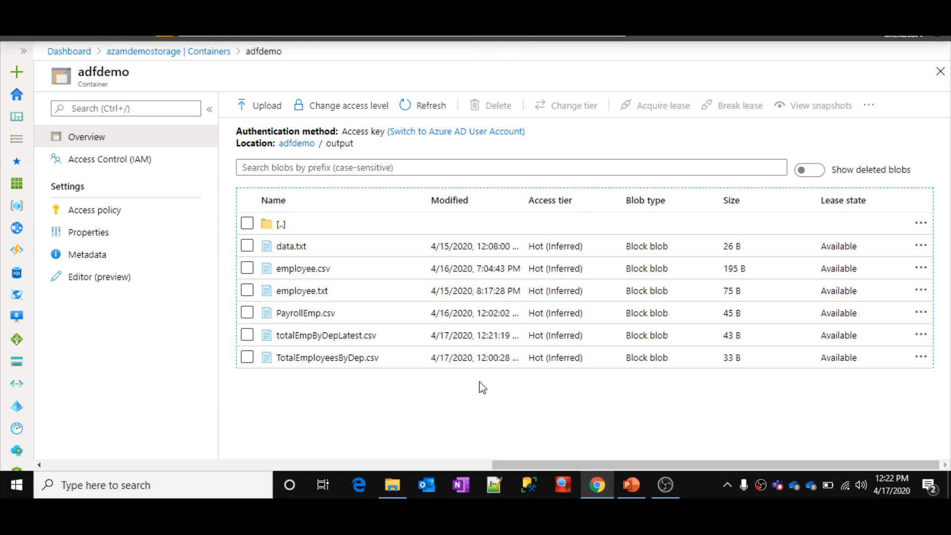
Step: Open totalEmpByDepLatest.csv from the output folder and preview its contents as a table
left_click(337, 342)
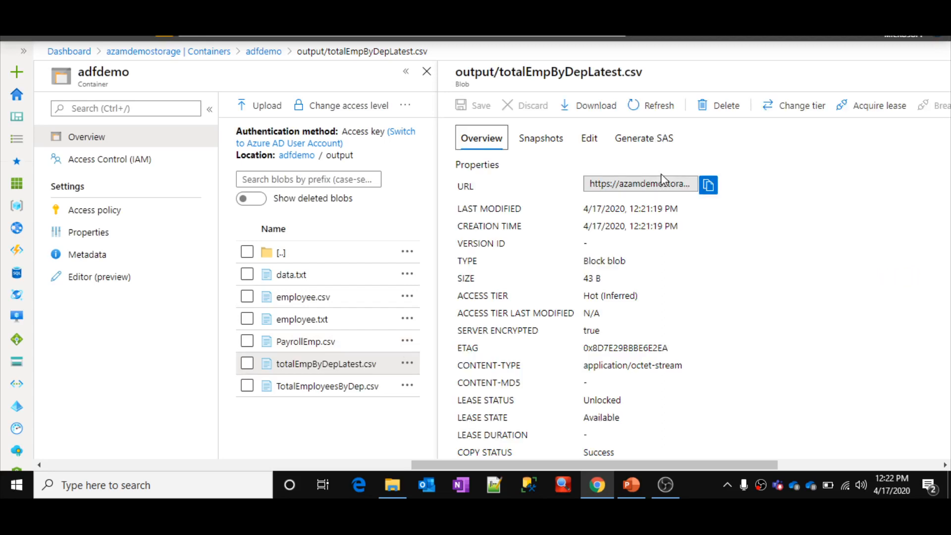
left_click(589, 144)
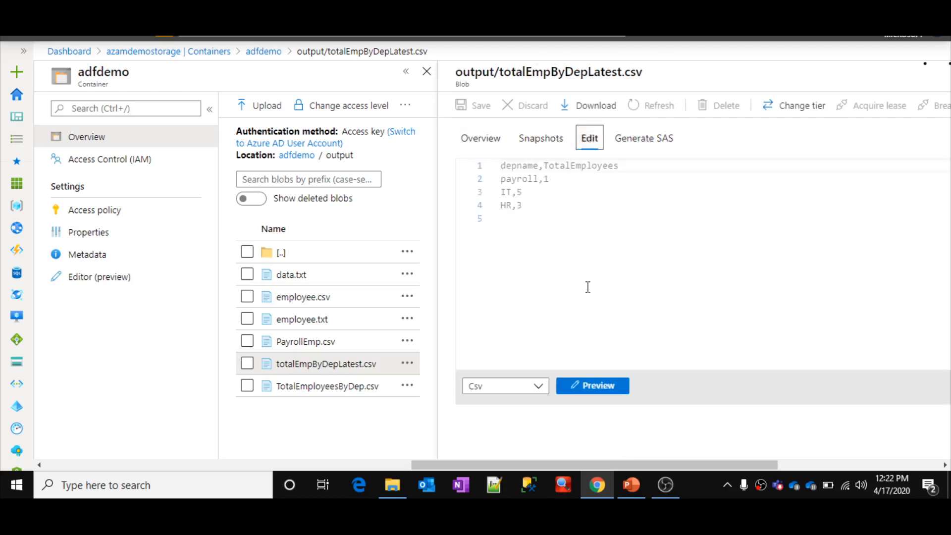
left_click(604, 389)
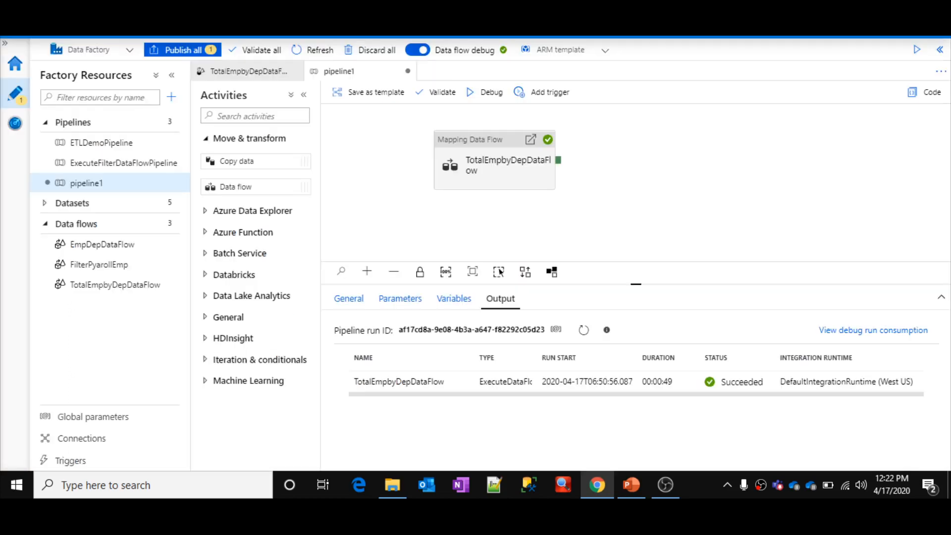
Step: Reopen TotalEmpbyDepDataFlow in the data factory, and switch to PowerPoint to show the closing Thank you slide
left_click(104, 292)
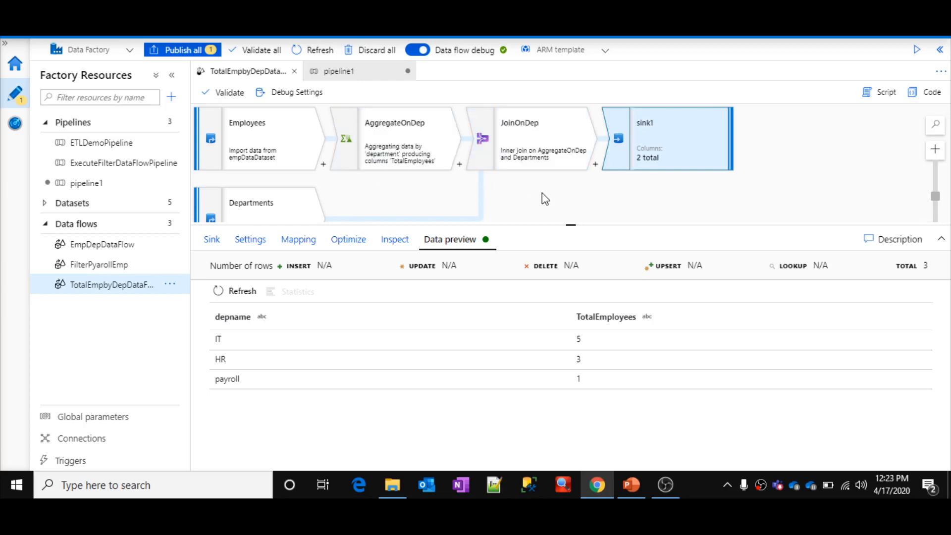
left_click(635, 474)
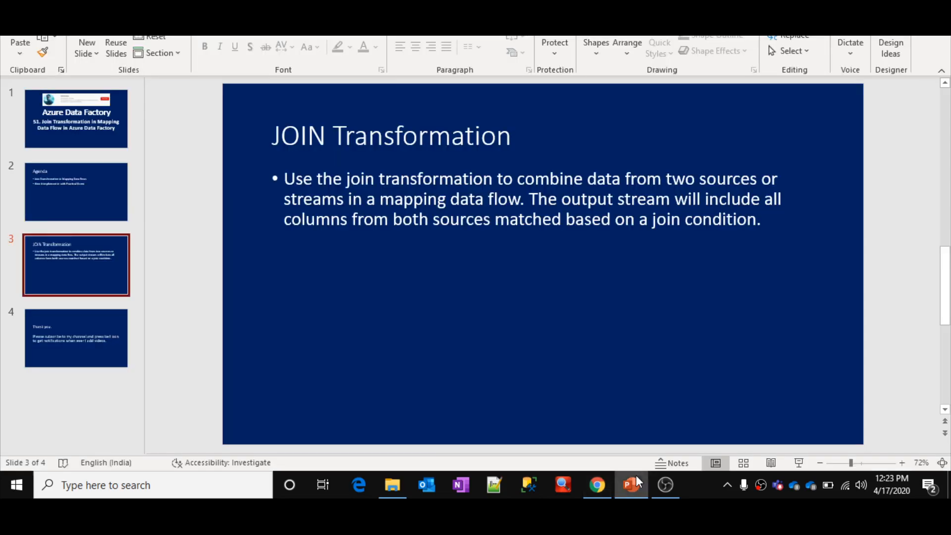
left_click(66, 315)
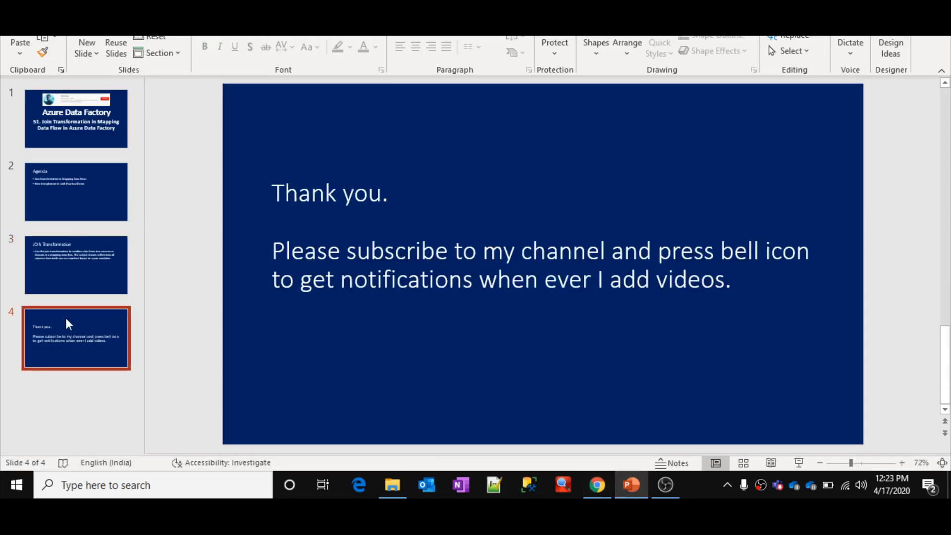